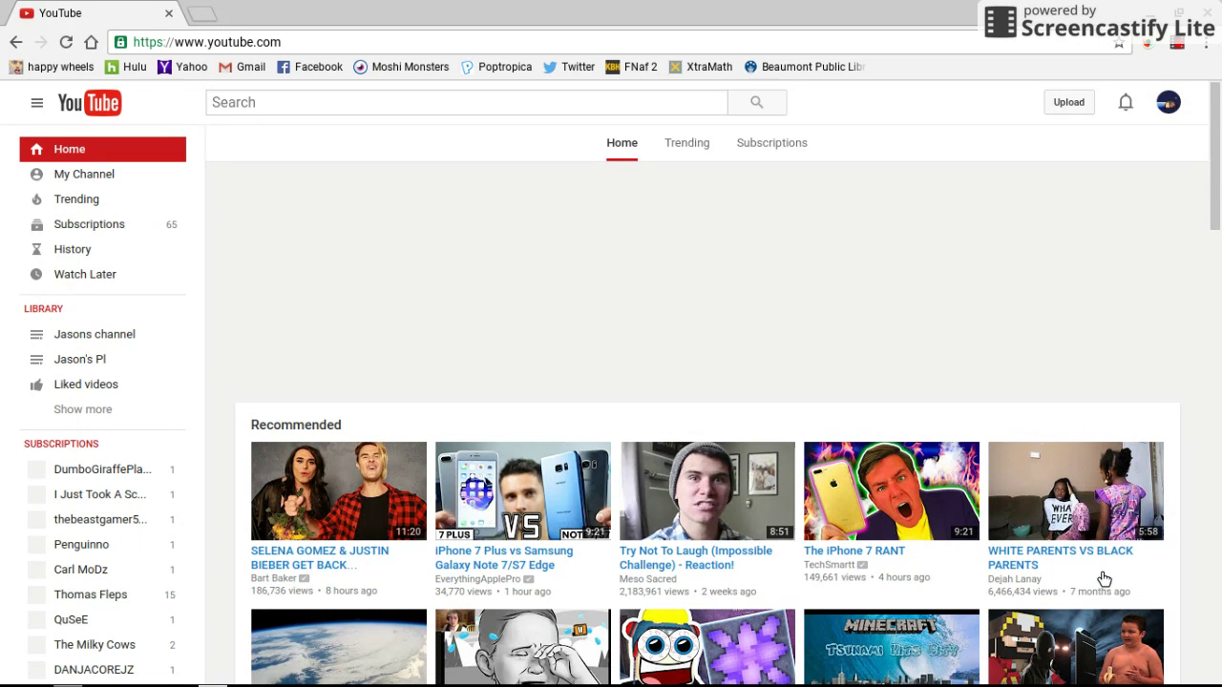
- Go to Creator Studio from the account menu, retrying once, to reach the channel dashboard
click(1168, 104)
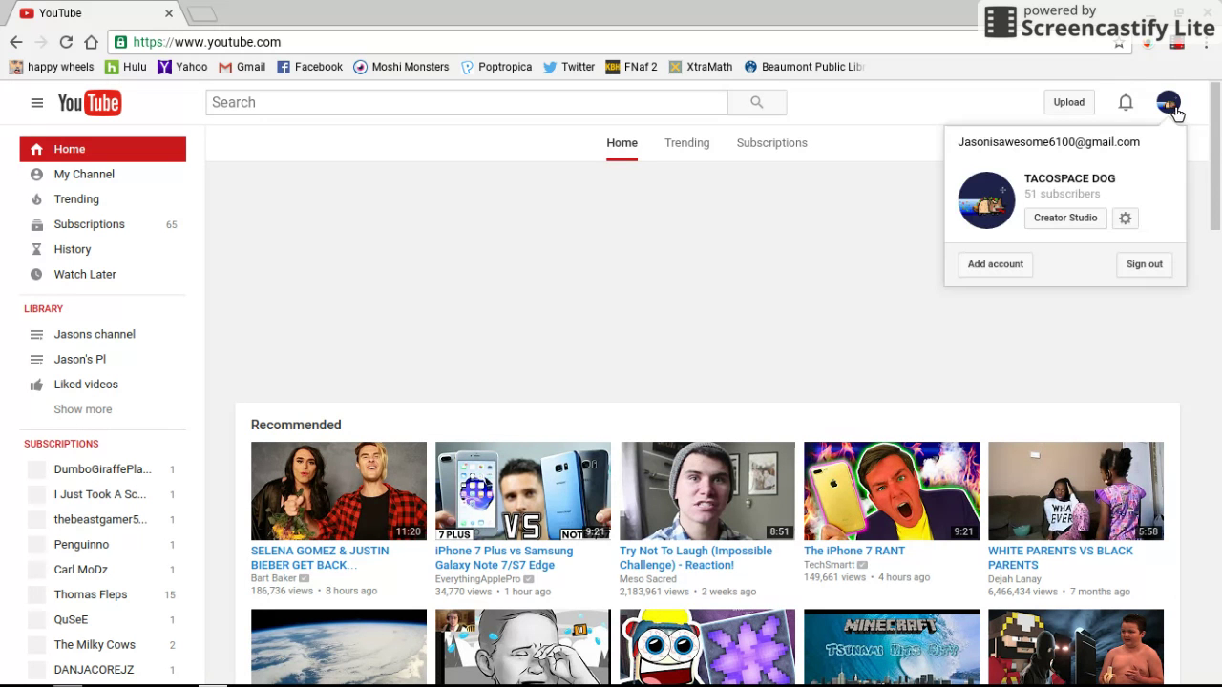
click(1067, 218)
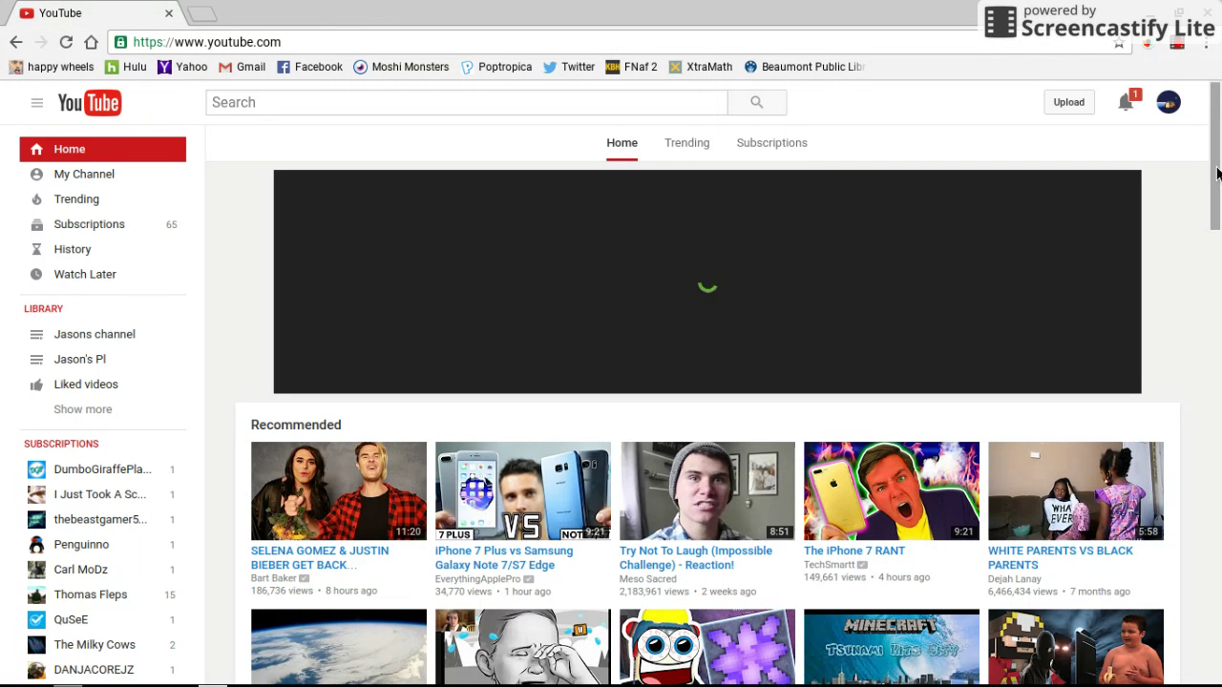
click(1168, 105)
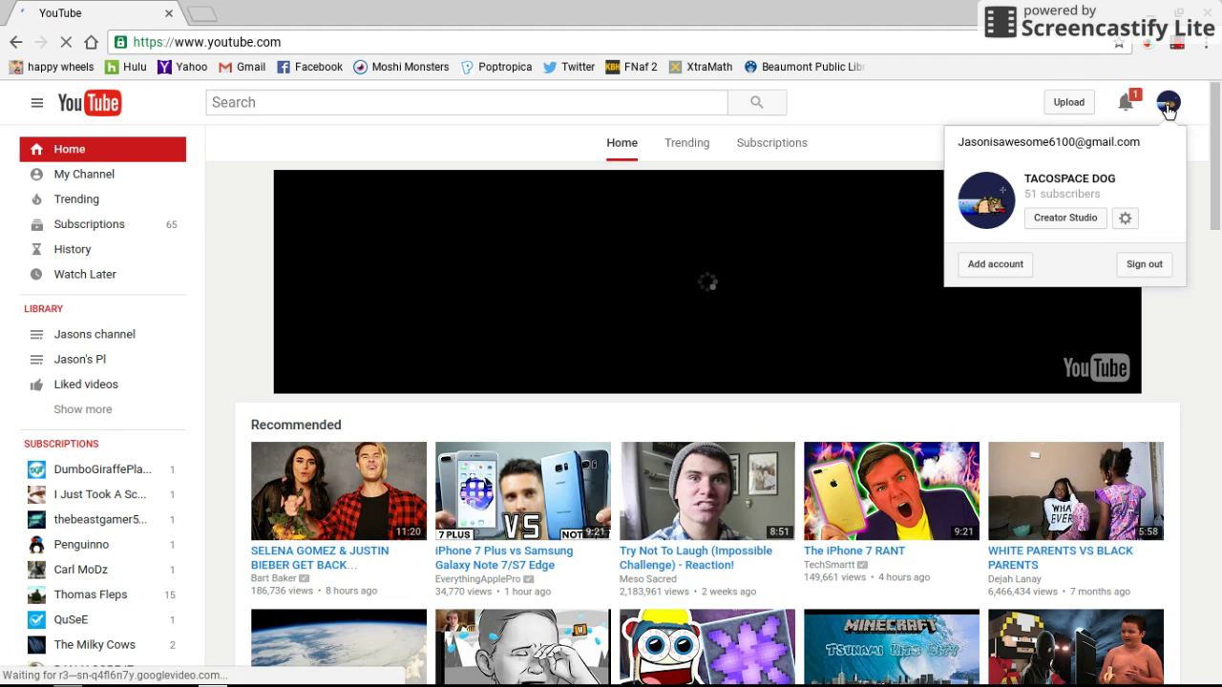
click(1099, 227)
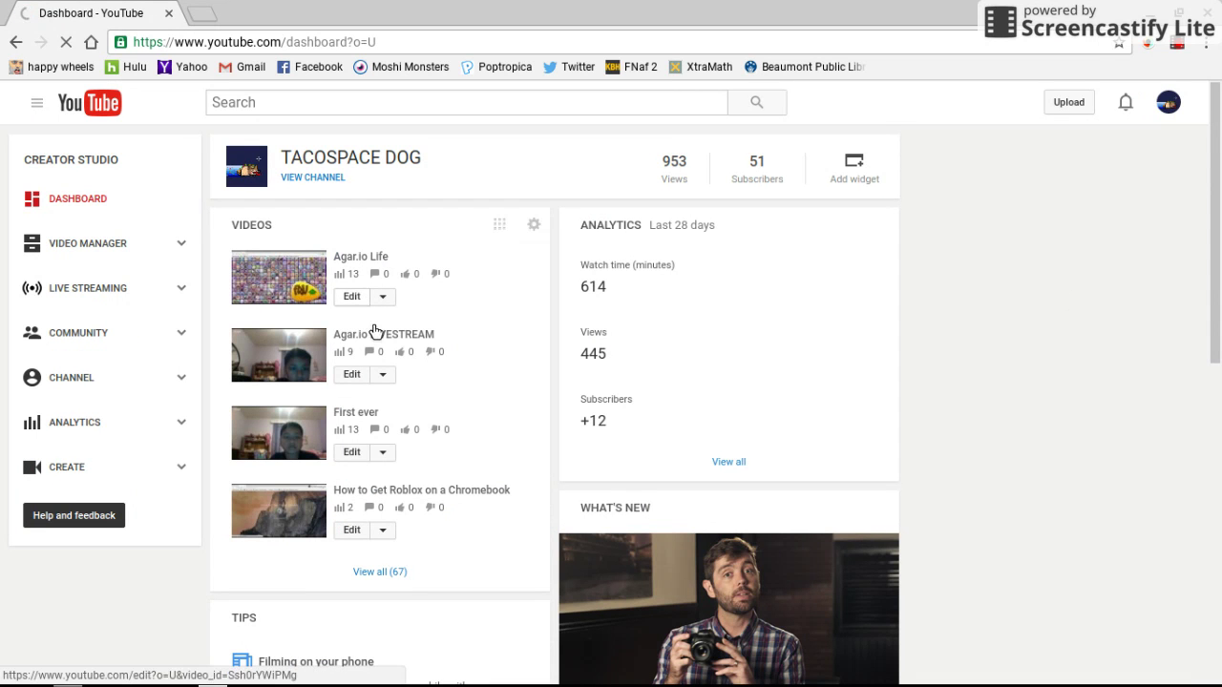
mouse_move(78, 332)
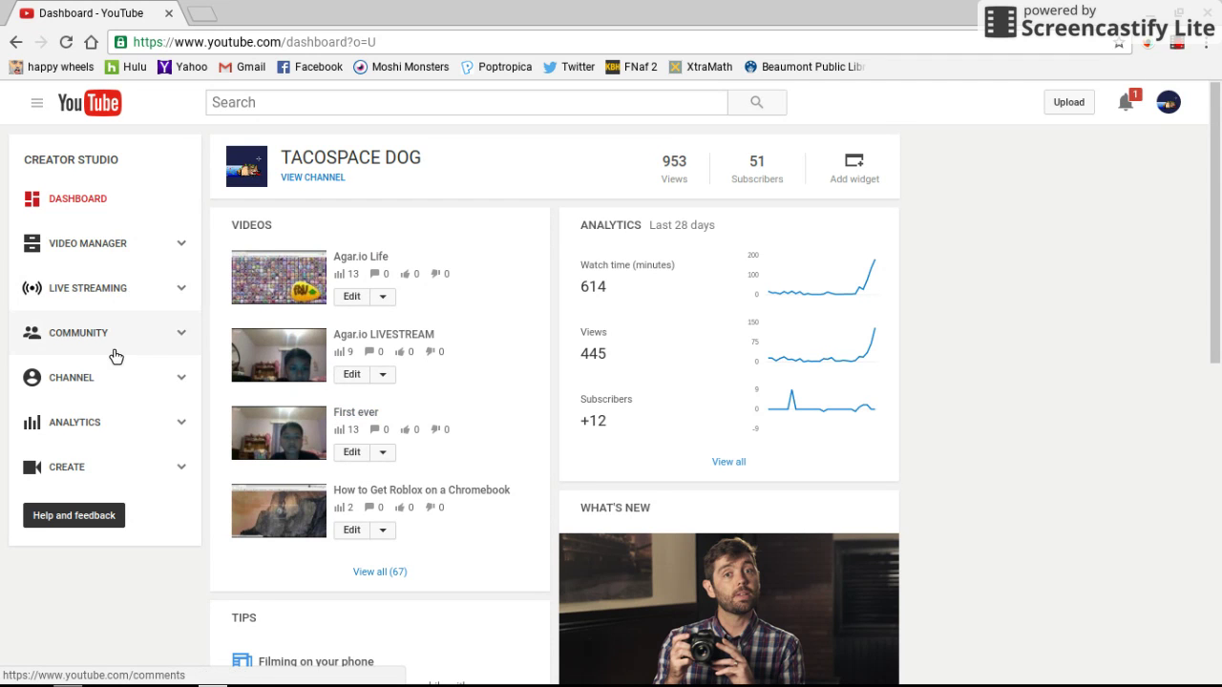
- Open the Live Streaming 'Stream now' dashboard showing the channel offline, then bring up the account menu
click(105, 404)
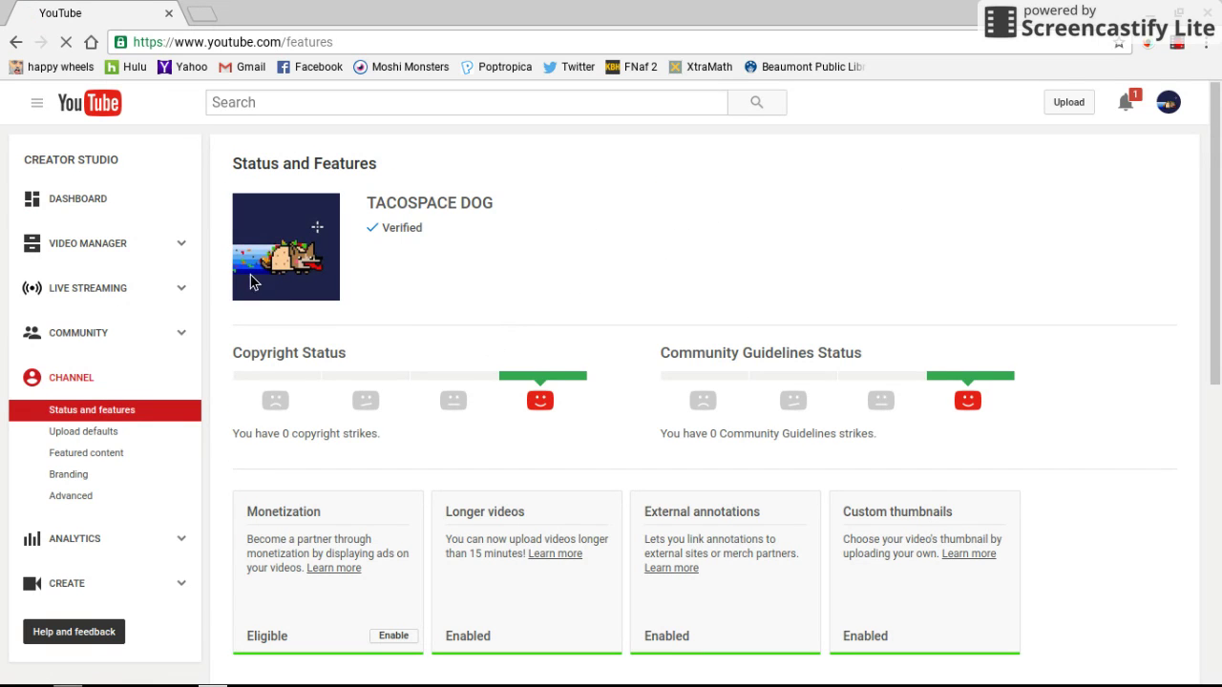
click(110, 318)
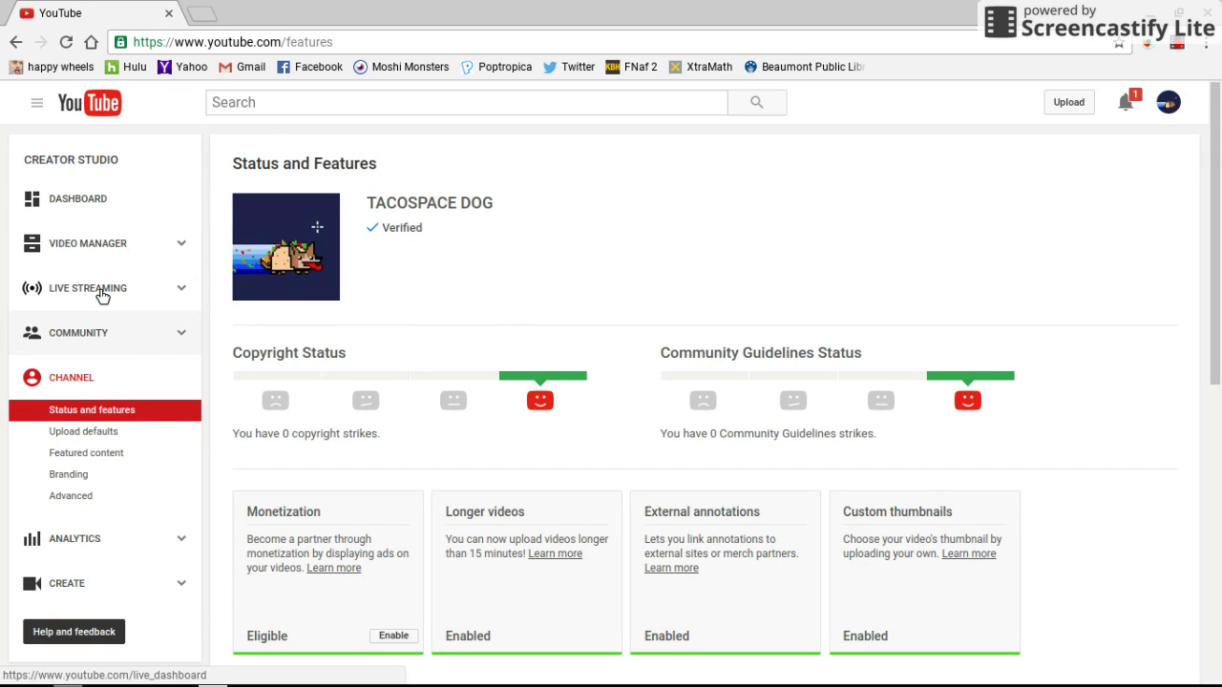
click(99, 290)
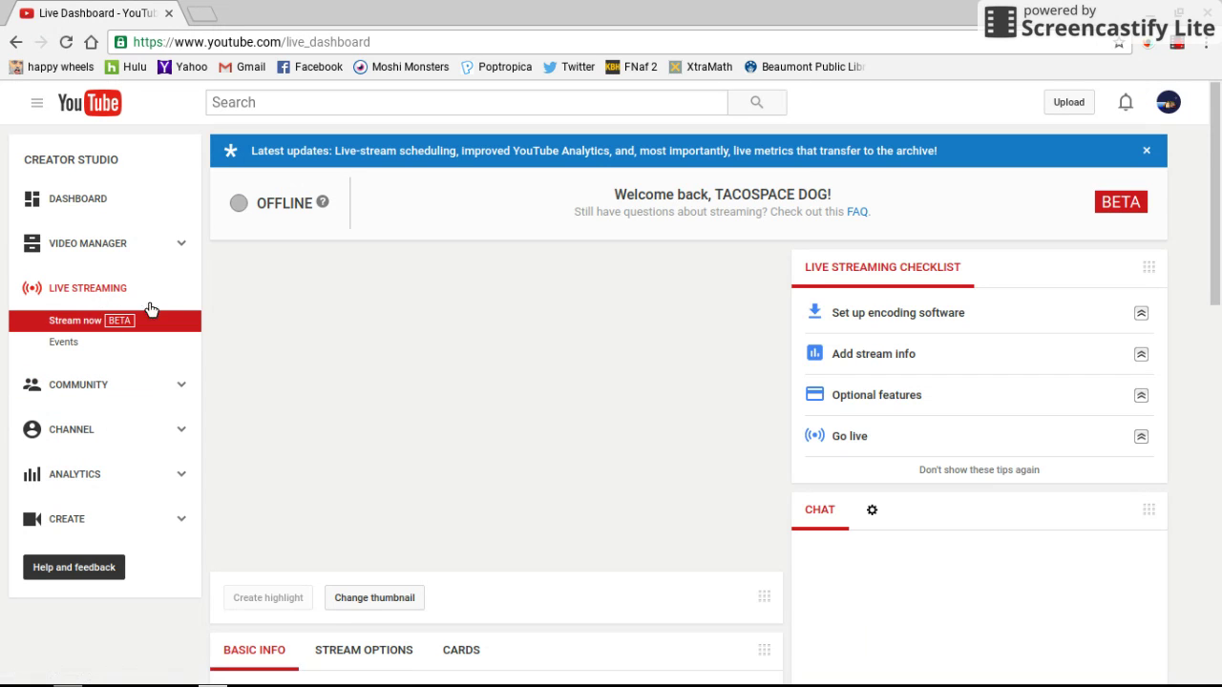
click(103, 321)
click(82, 351)
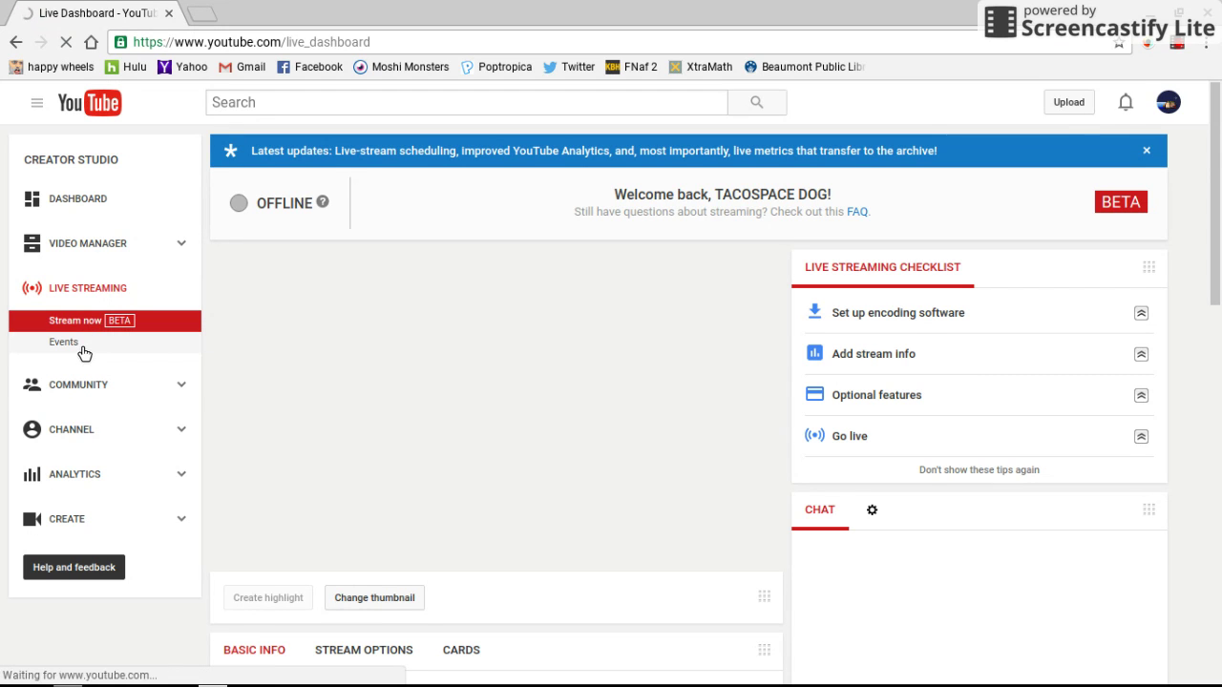
click(1167, 105)
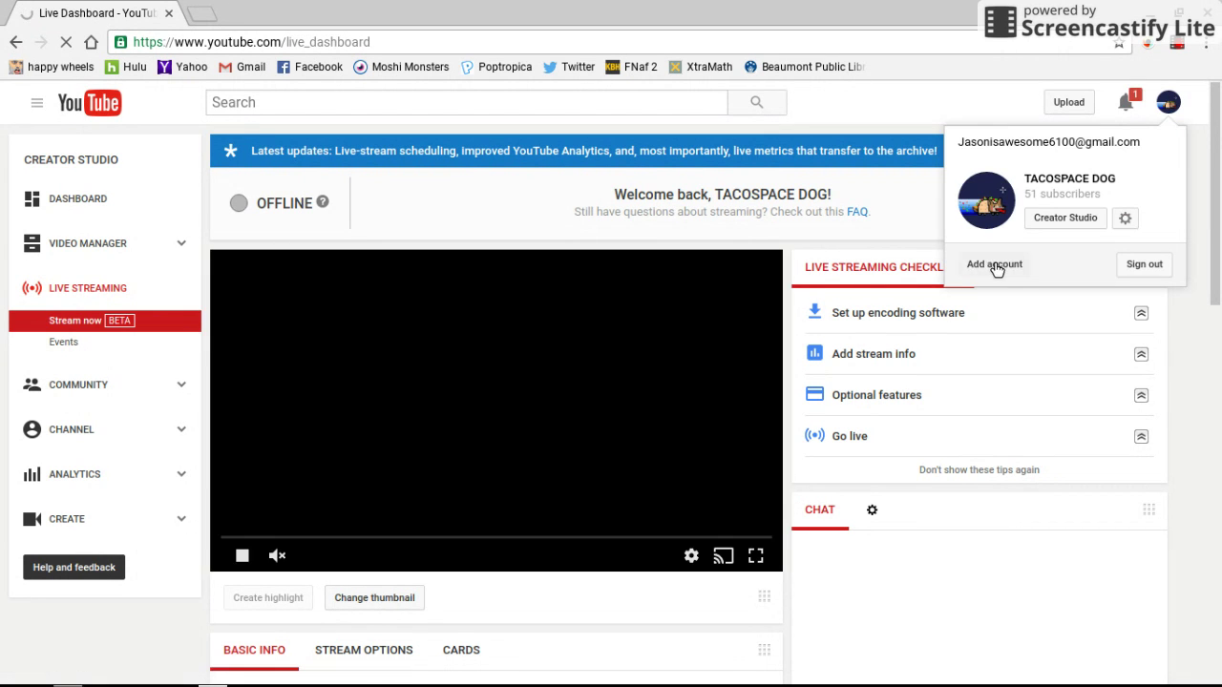
- Add and sign in to a second Google account with its password
click(995, 267)
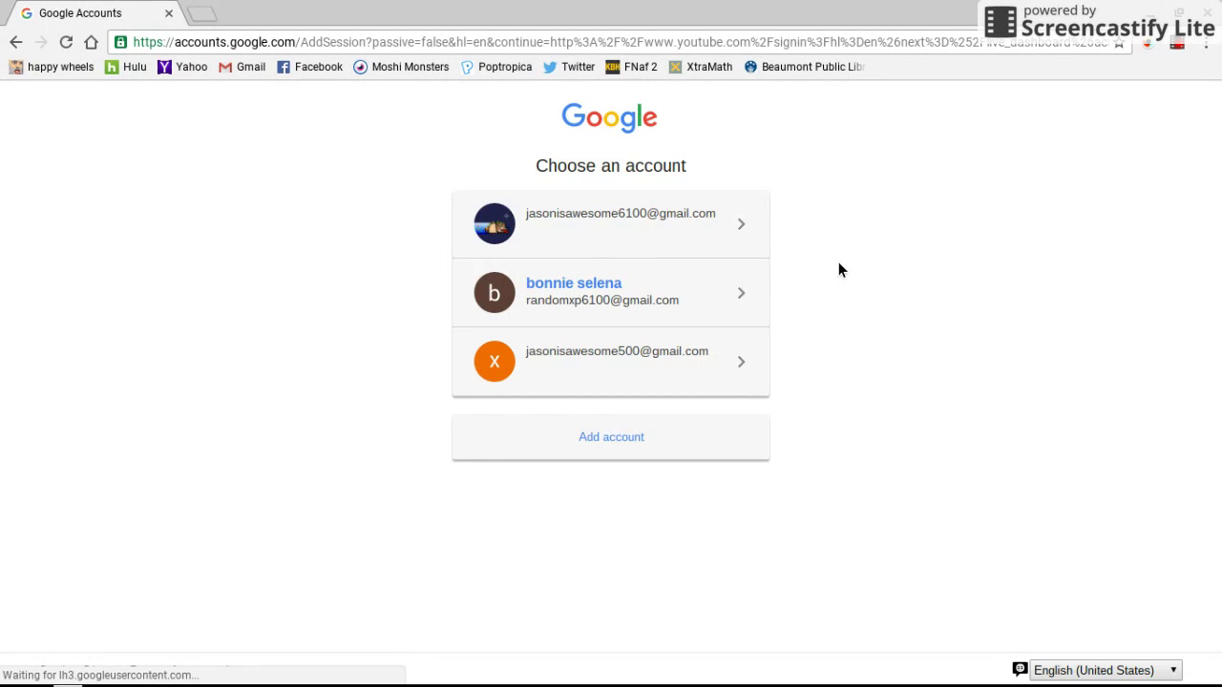
click(626, 325)
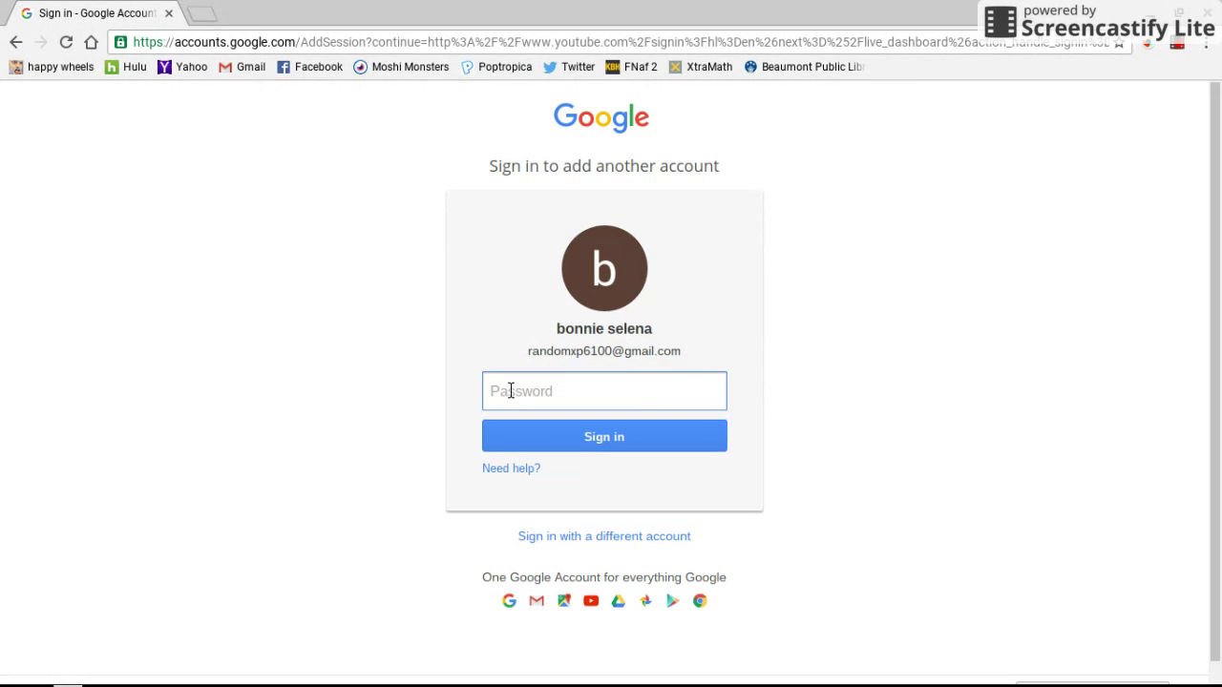
text(••••••)
text(••)
key(Return)
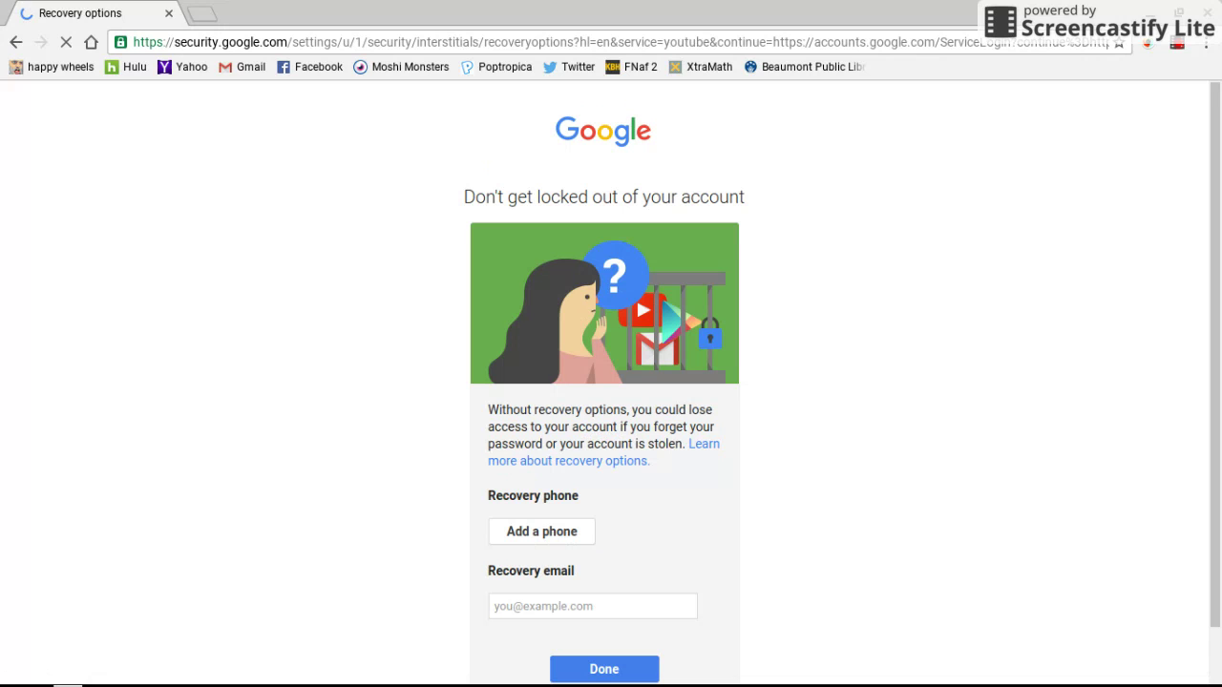
- Enter and save a recovery email address for the new account
scroll(525, 563, down, 1)
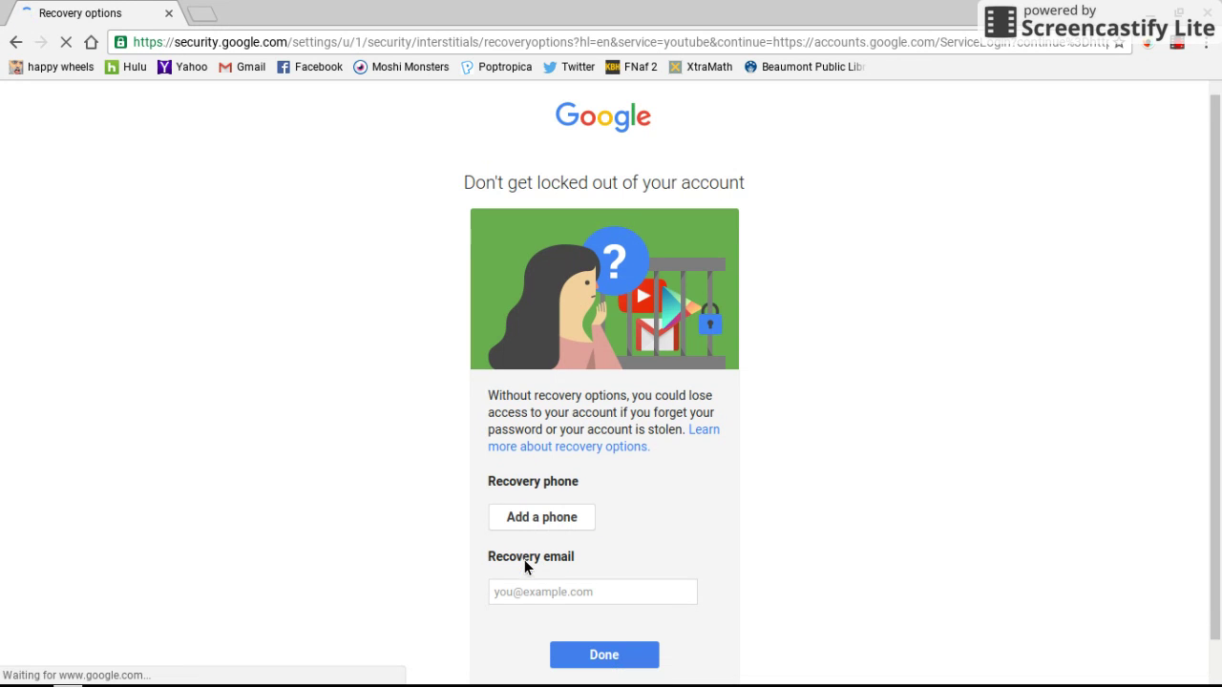
click(545, 595)
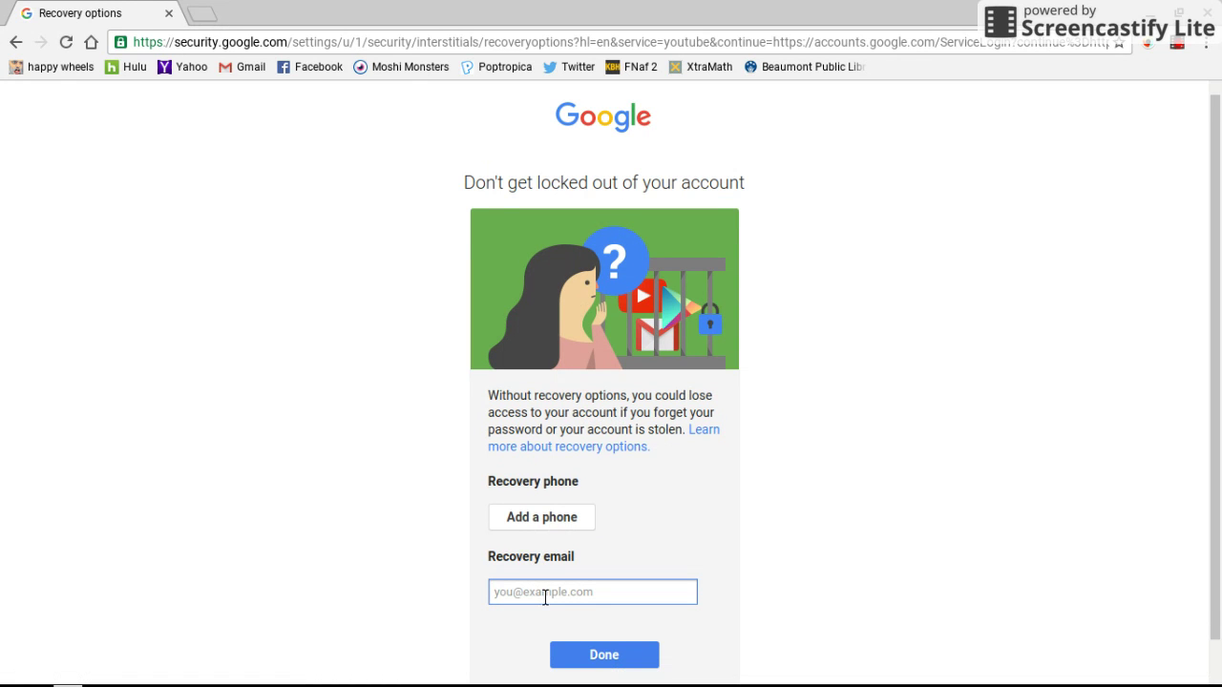
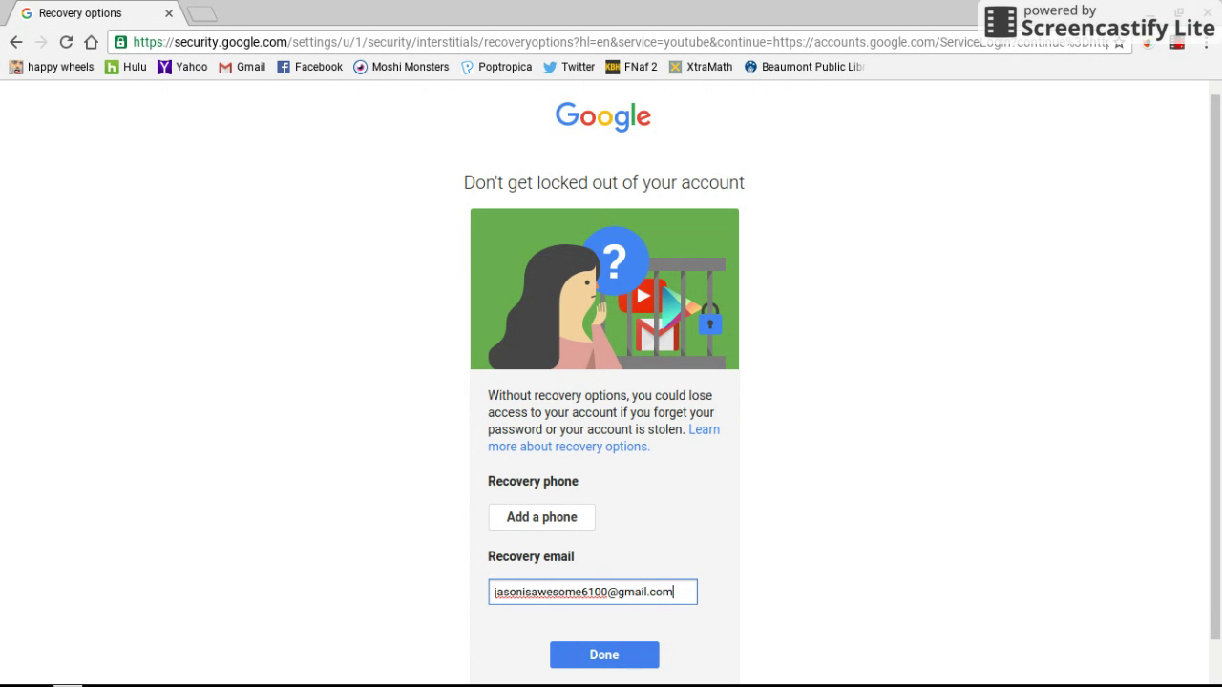
click(606, 668)
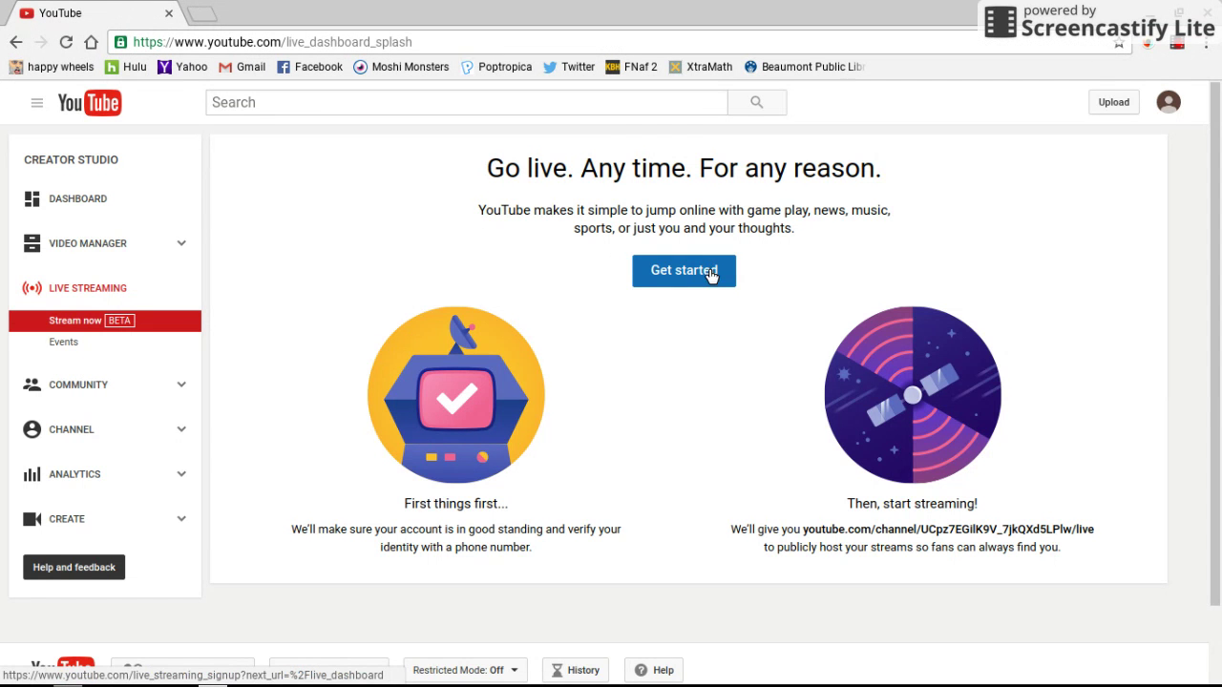
- Open the new account's Creator Studio dashboard, showing no videos and zero views
click(696, 280)
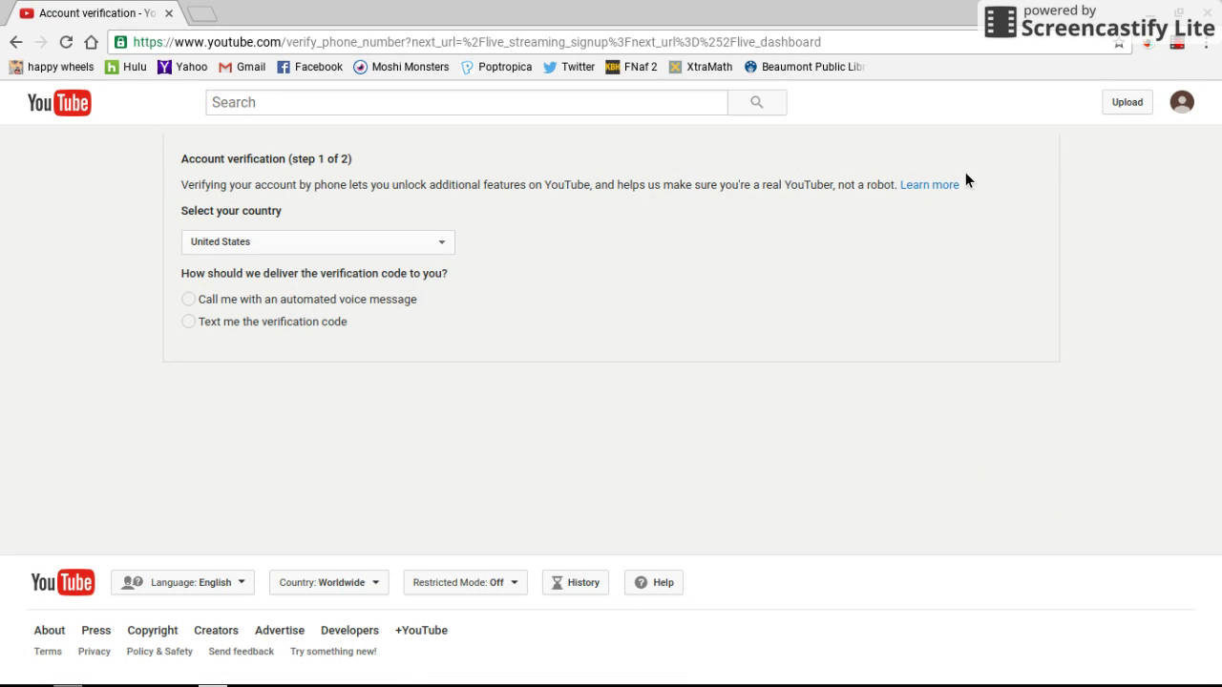
click(1183, 102)
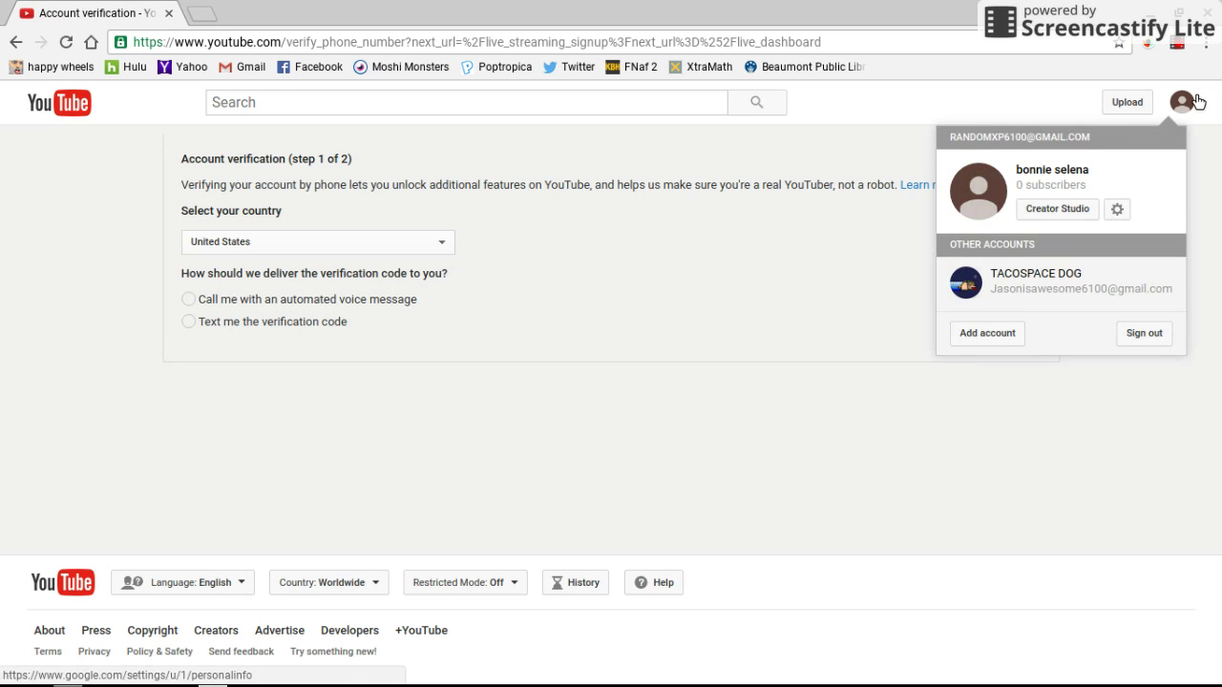
click(1051, 209)
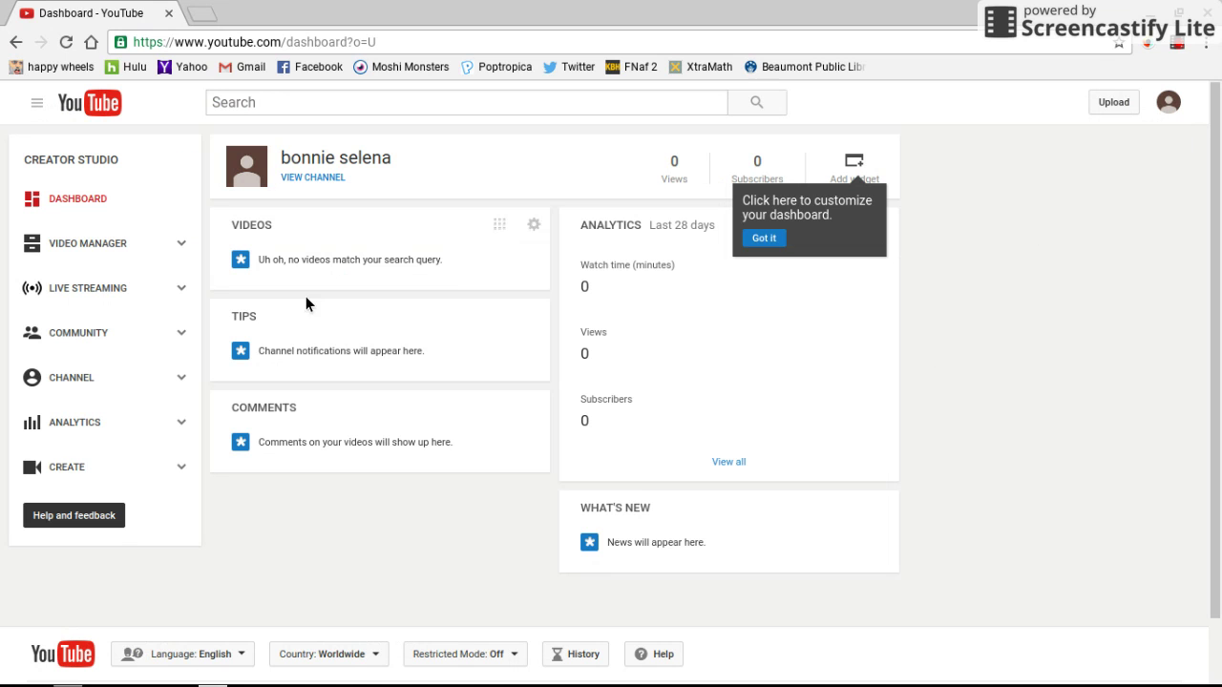
- Verify the channel by text-message code from the Status and Features page
click(79, 329)
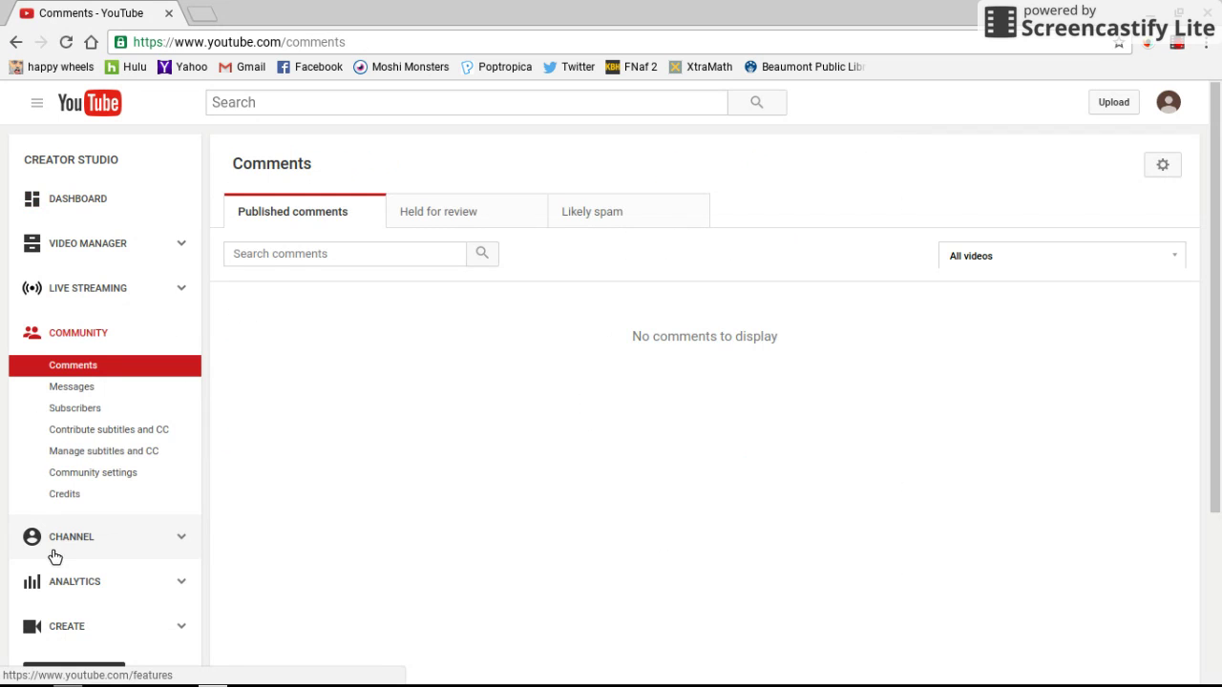
click(53, 540)
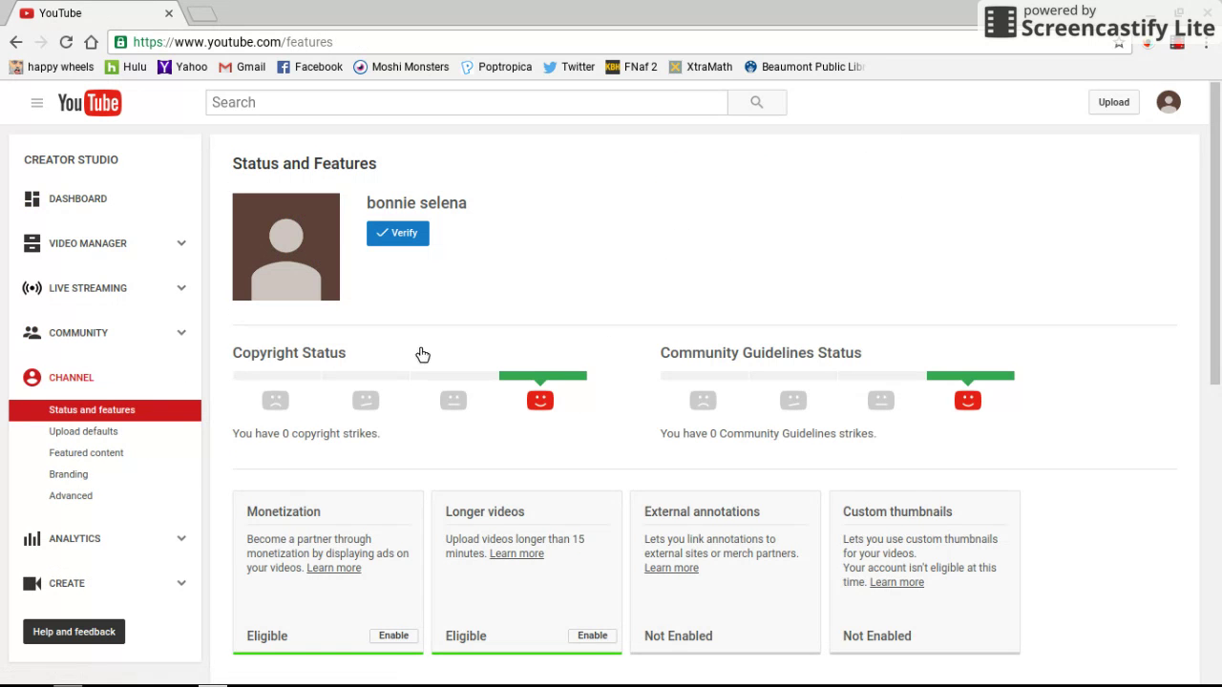
click(393, 239)
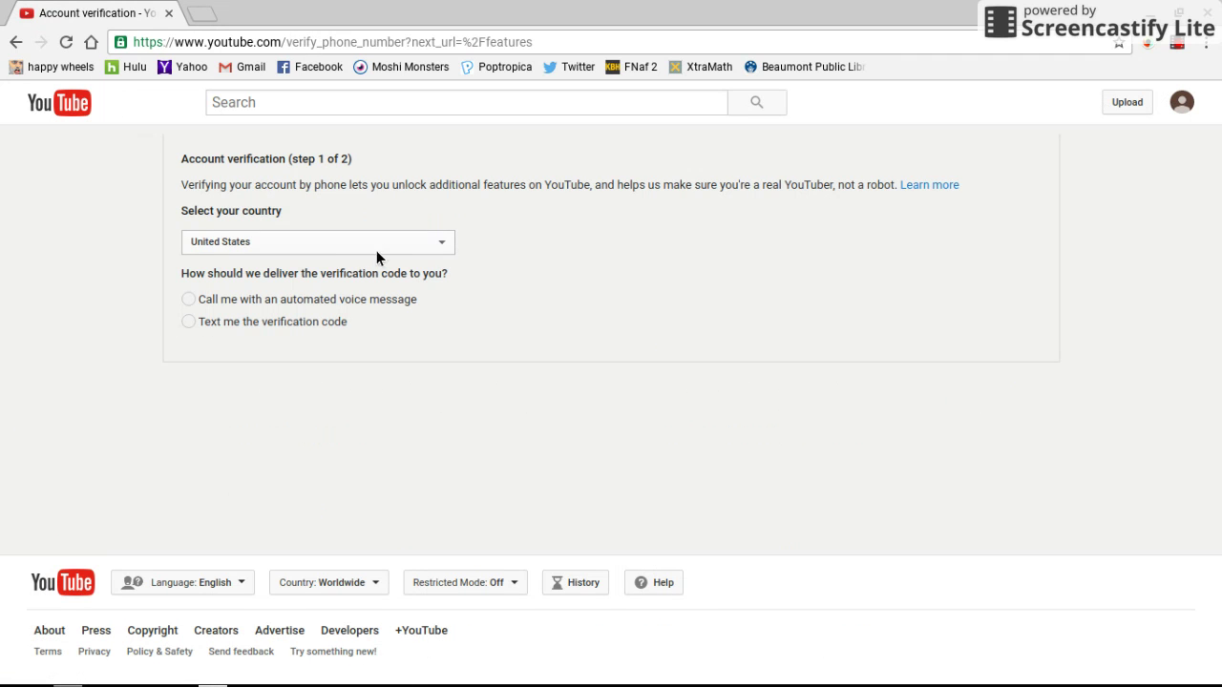
click(189, 323)
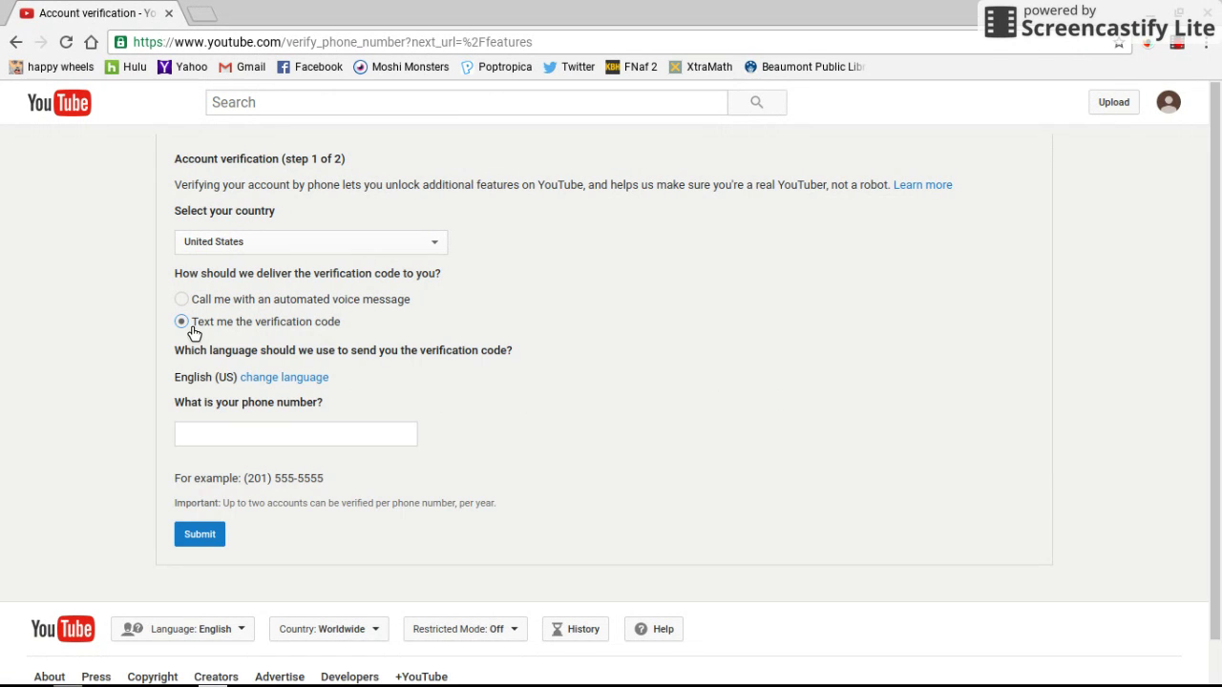
click(232, 441)
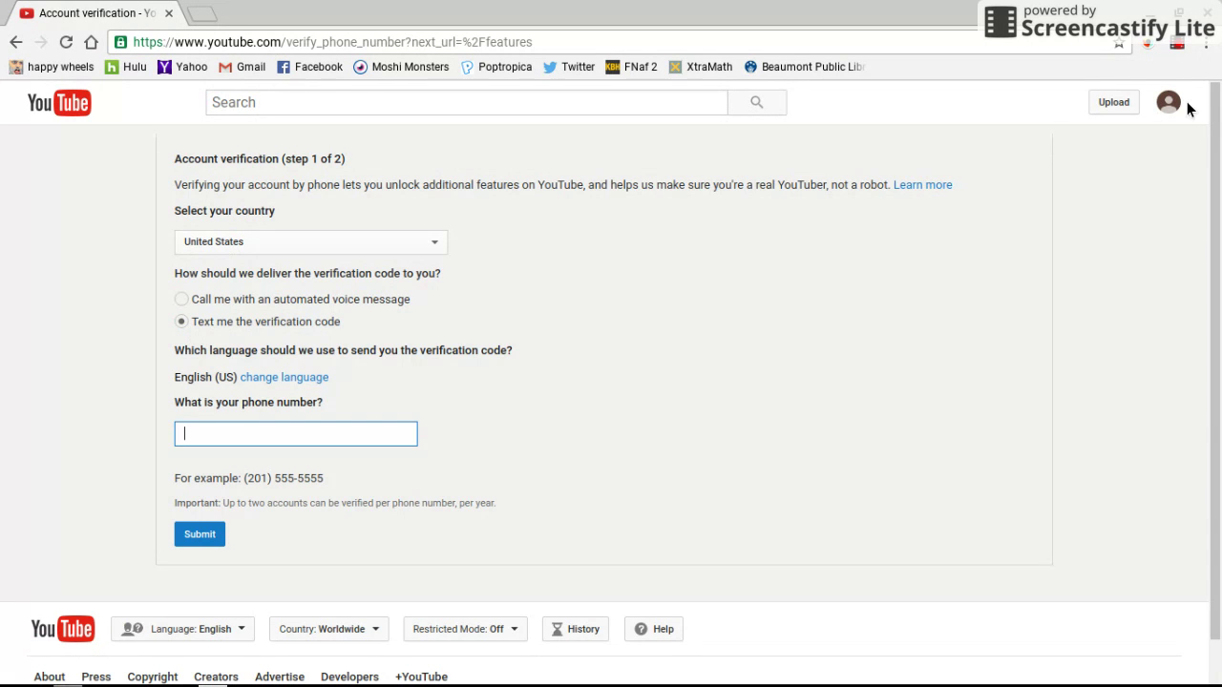
click(1177, 45)
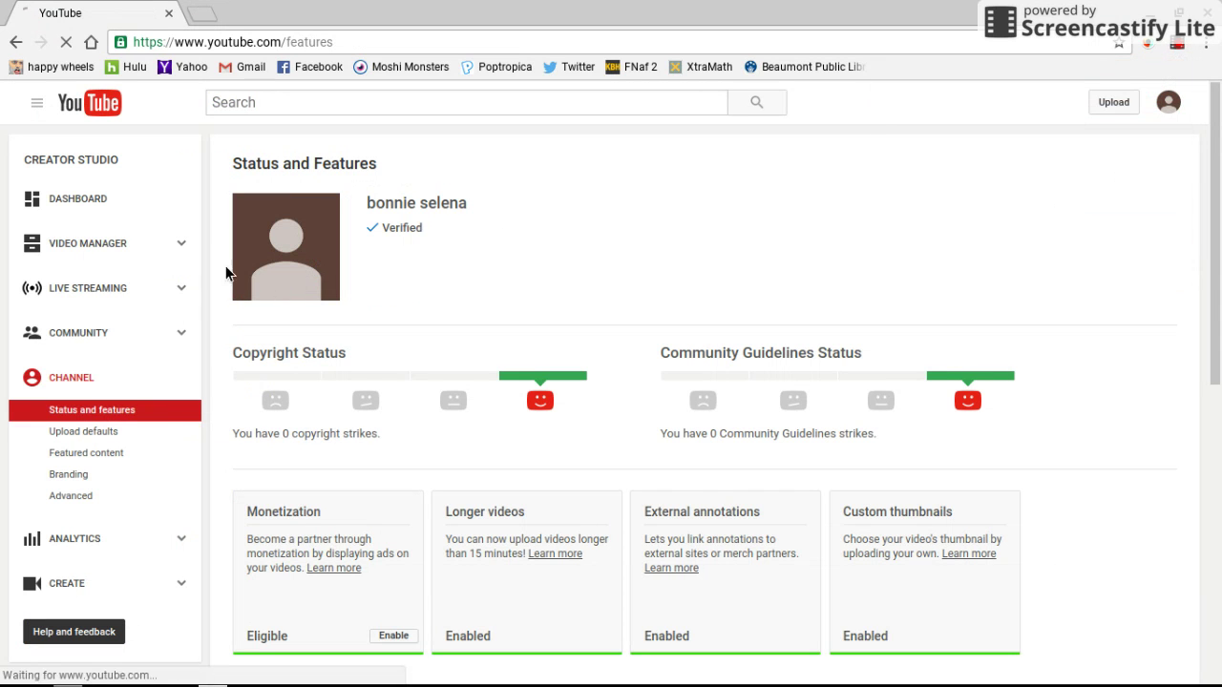
- Accept the live streaming terms and rate the survey as Very satisfied
click(129, 294)
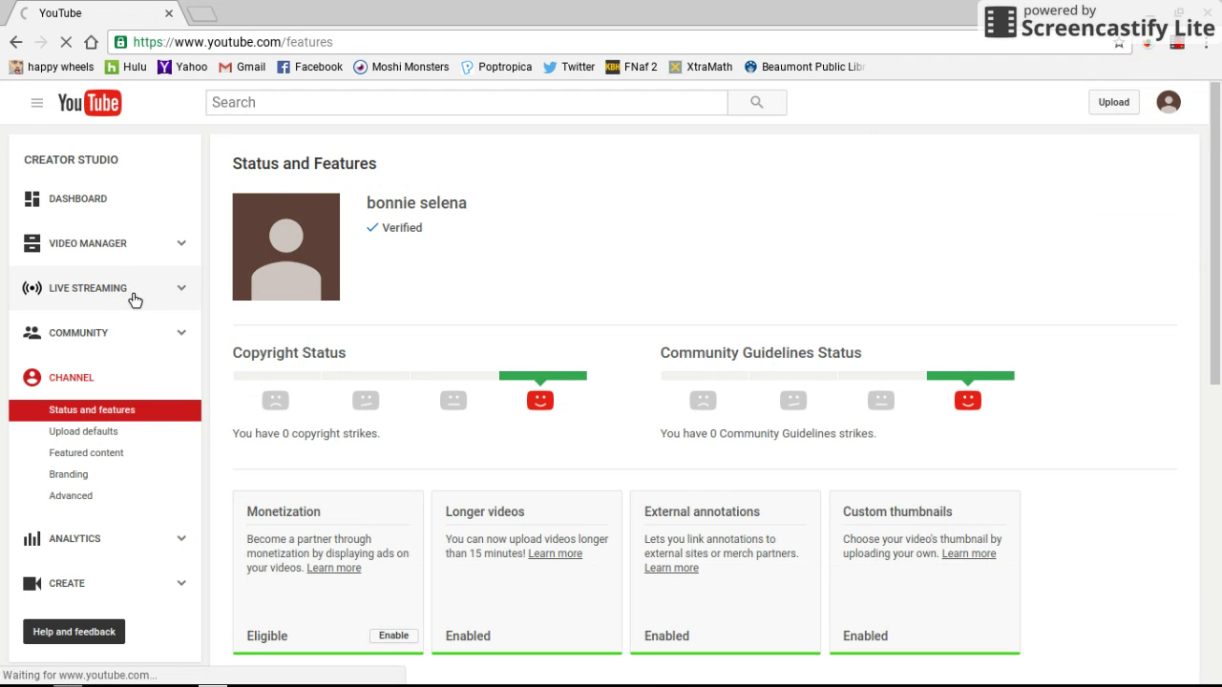
click(670, 284)
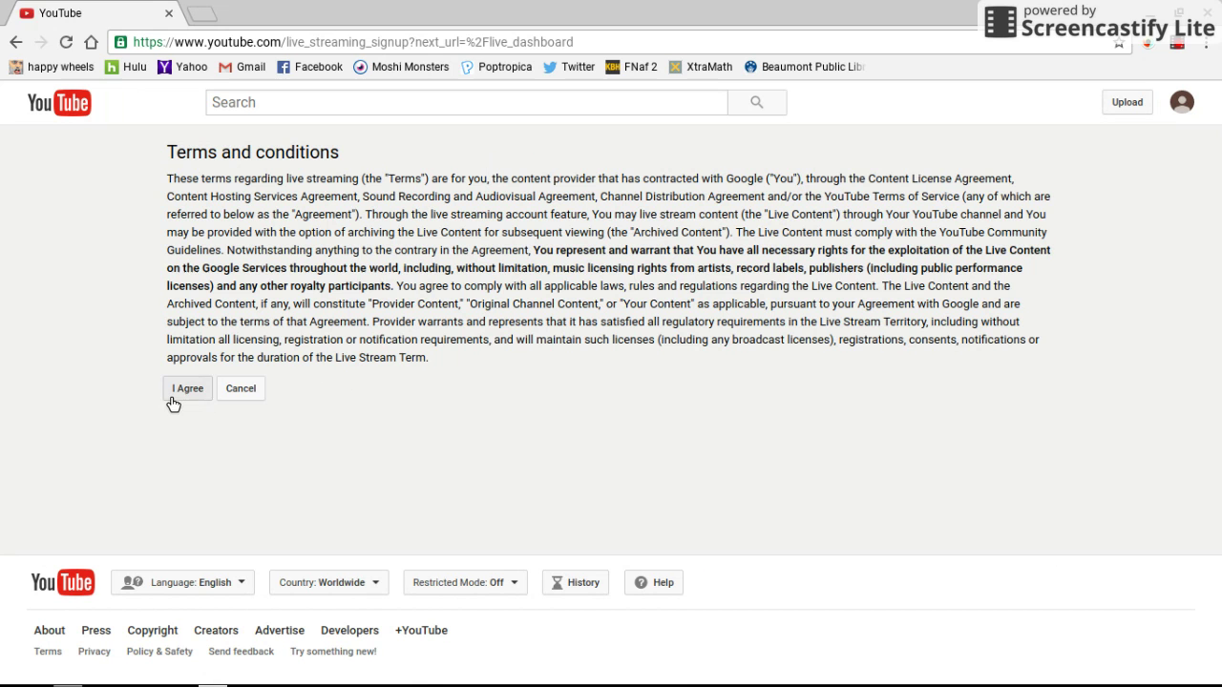
click(181, 394)
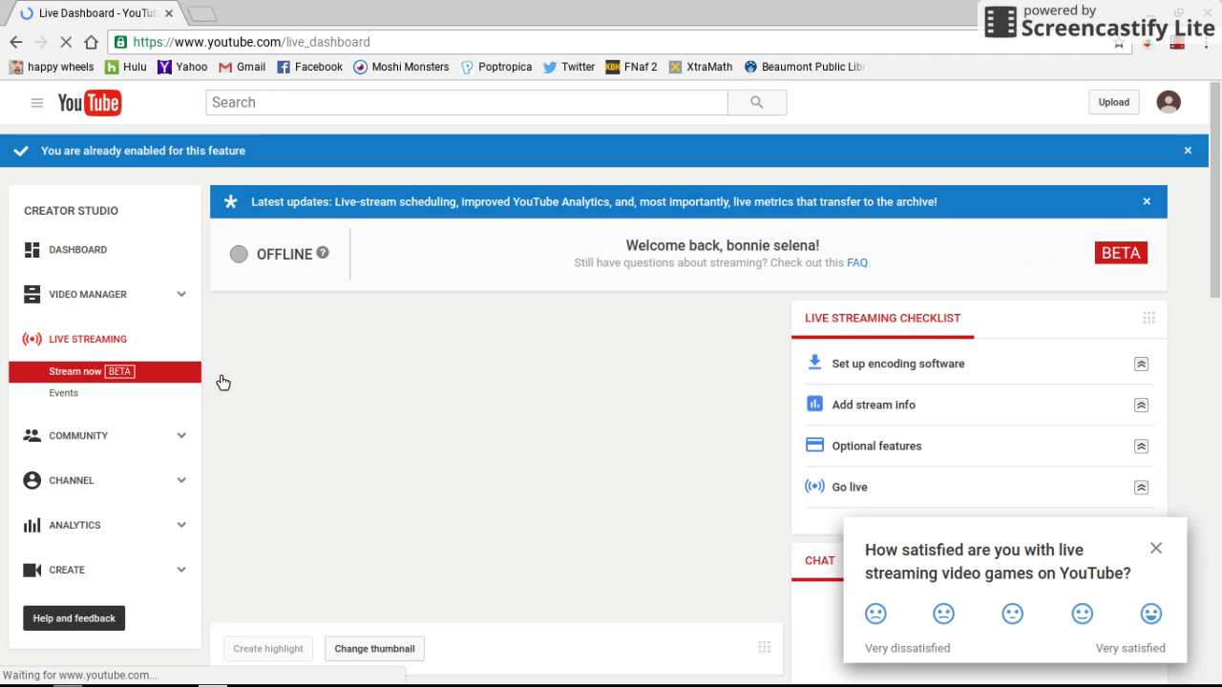
click(1162, 624)
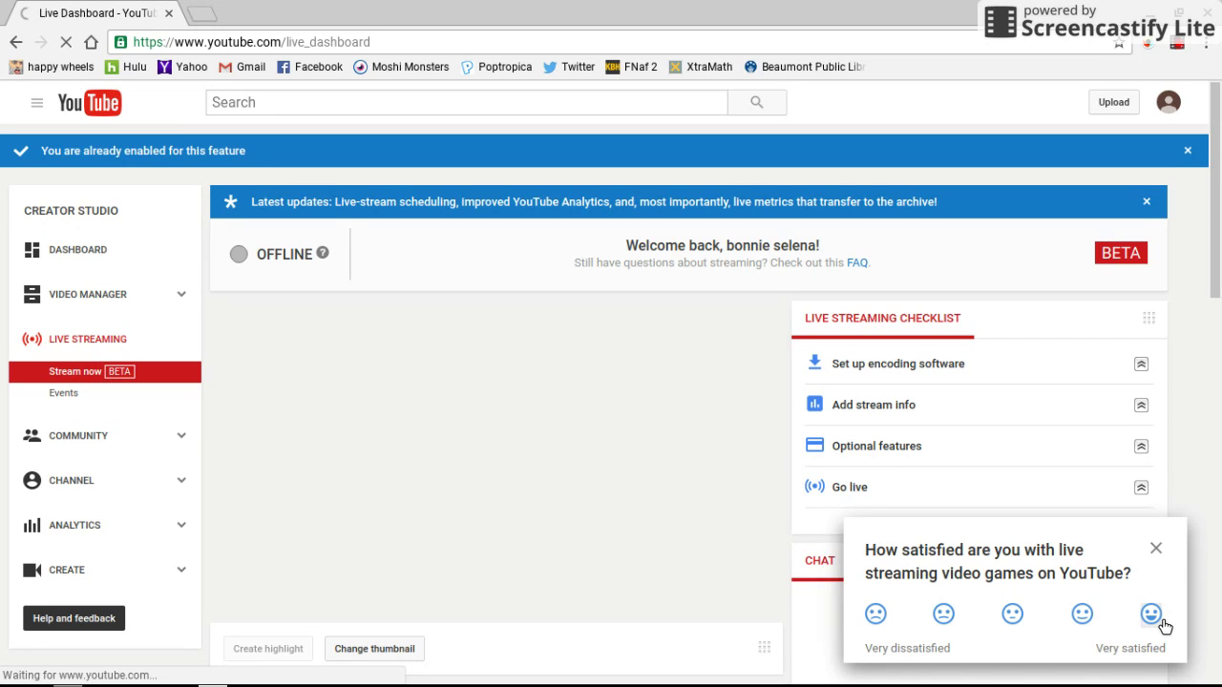
click(1161, 625)
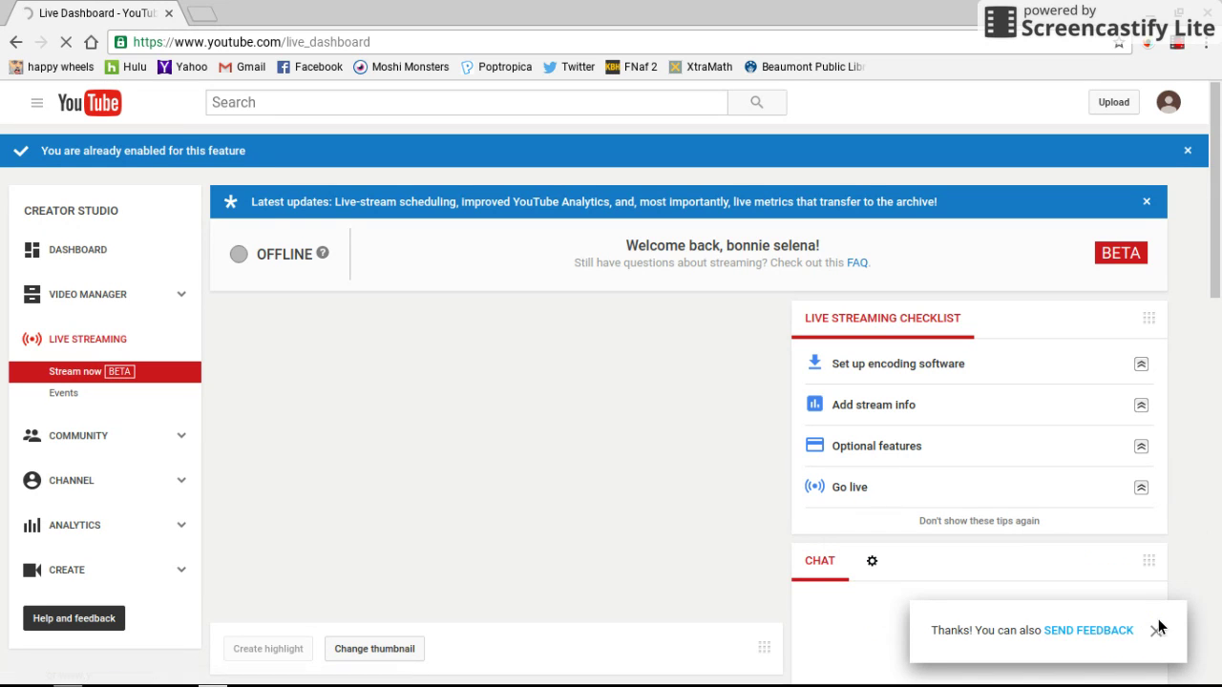
- Filter the Events list to 'Live now' and try scheduling a new event
click(71, 395)
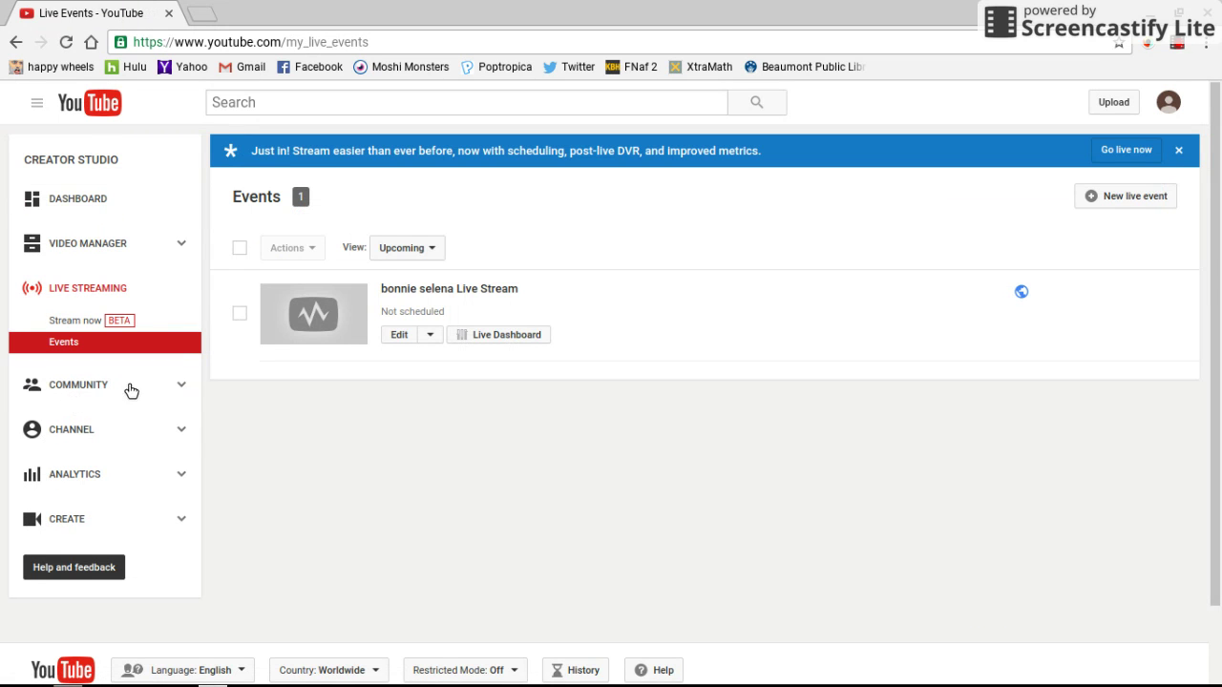
click(409, 250)
click(414, 279)
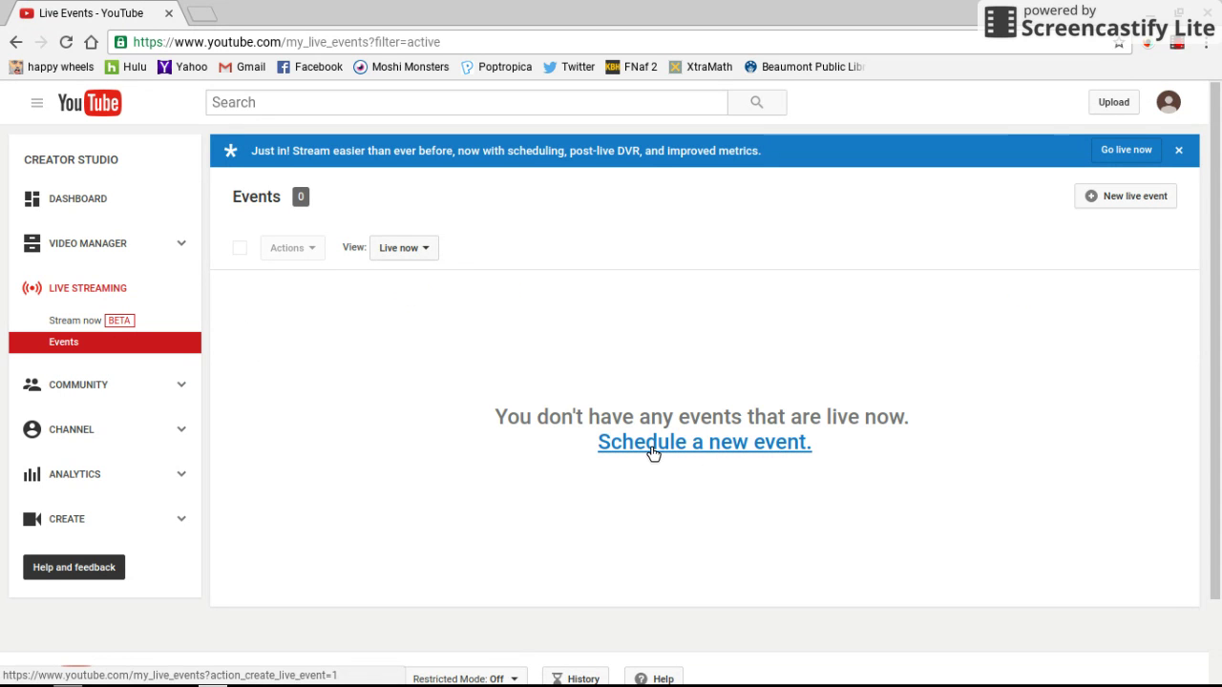
click(653, 453)
- Visit Stream now, return to Events filtered to 'Live now', then choose 'Schedule a new event'
click(90, 325)
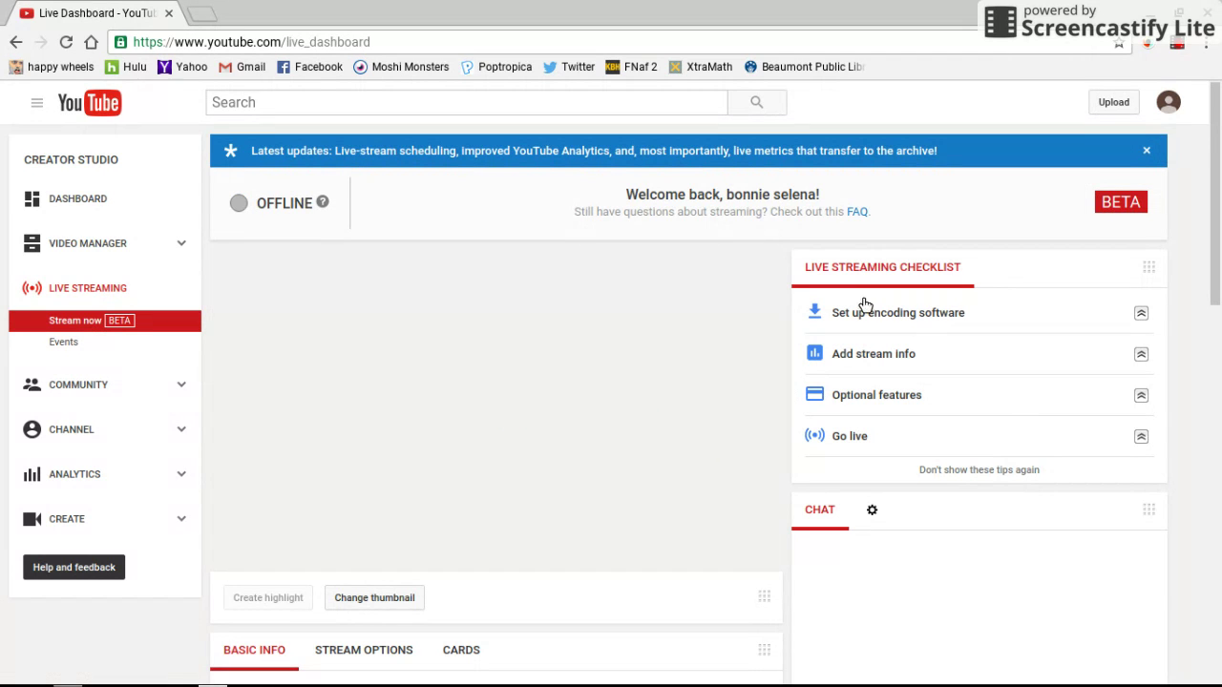
click(96, 334)
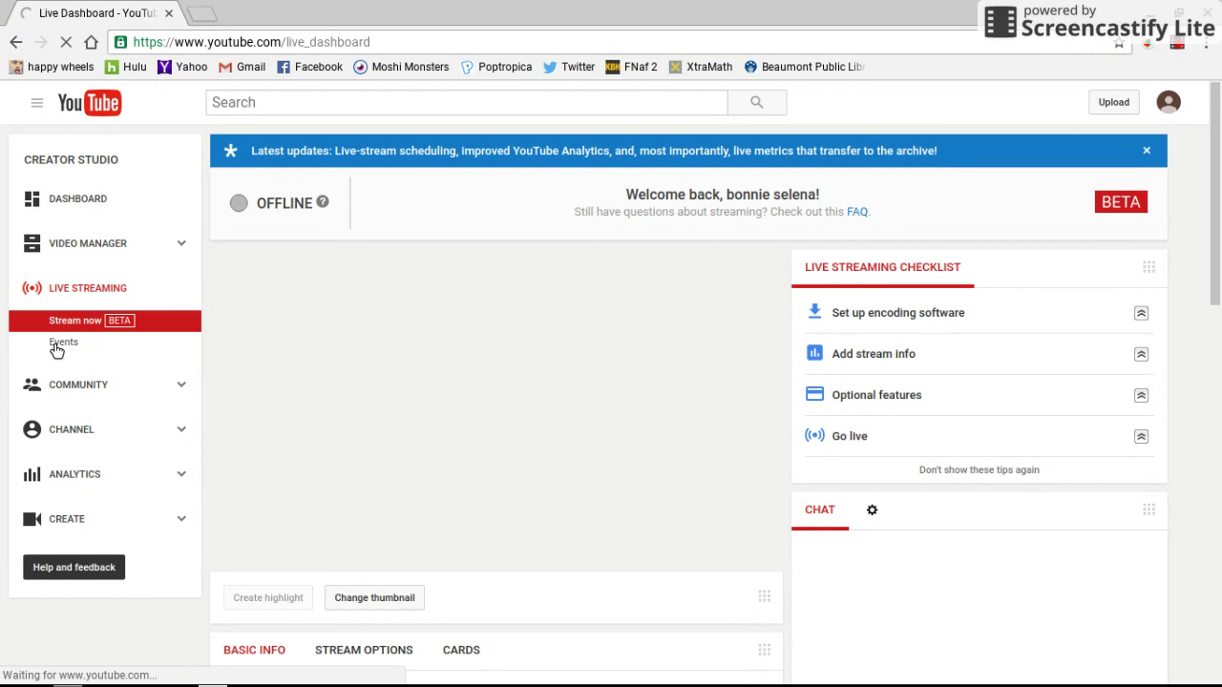
mouse_move(610, 673)
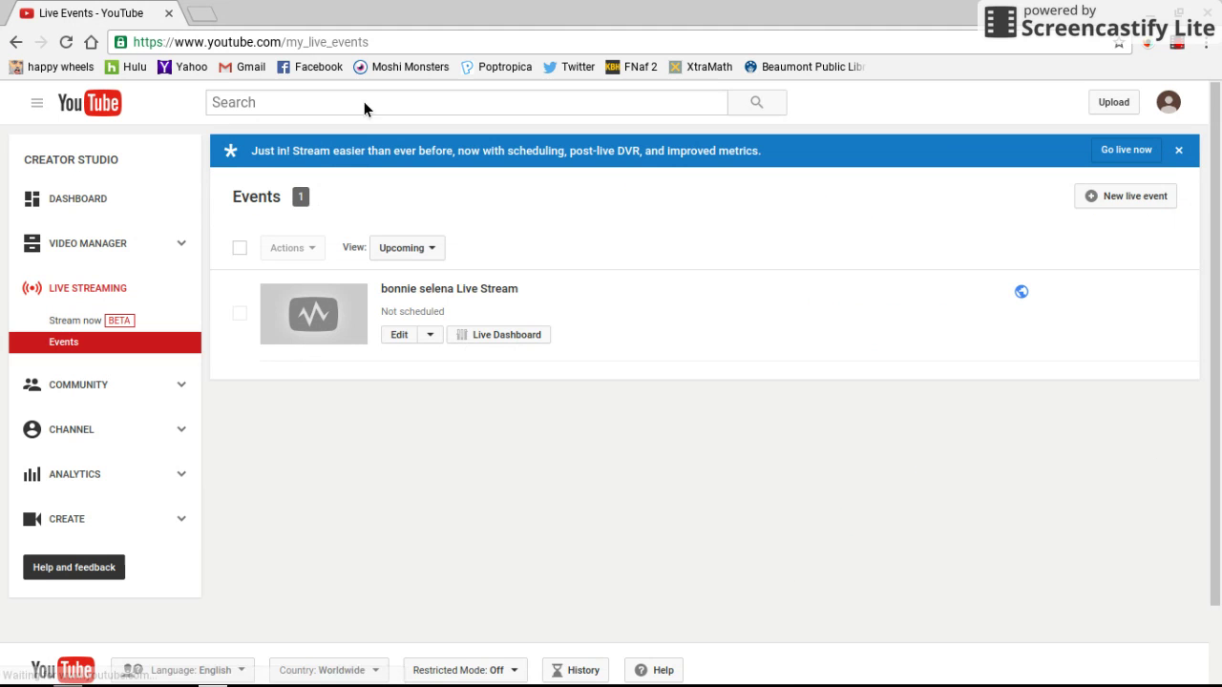
click(407, 248)
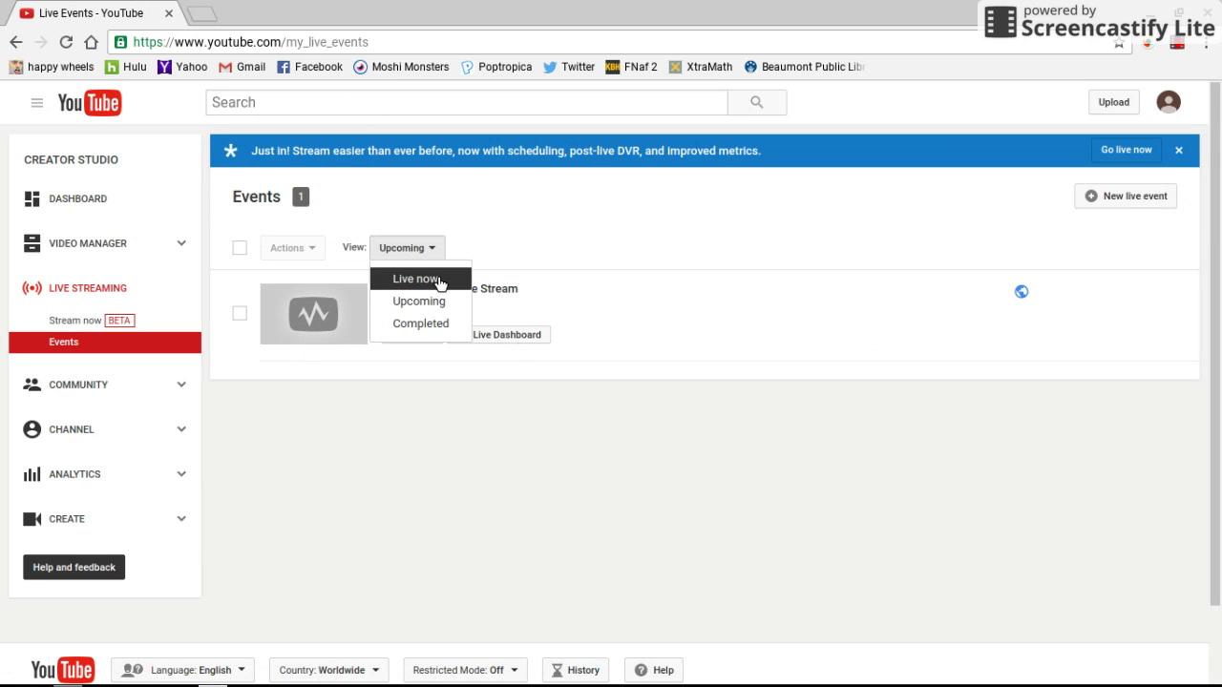
click(417, 278)
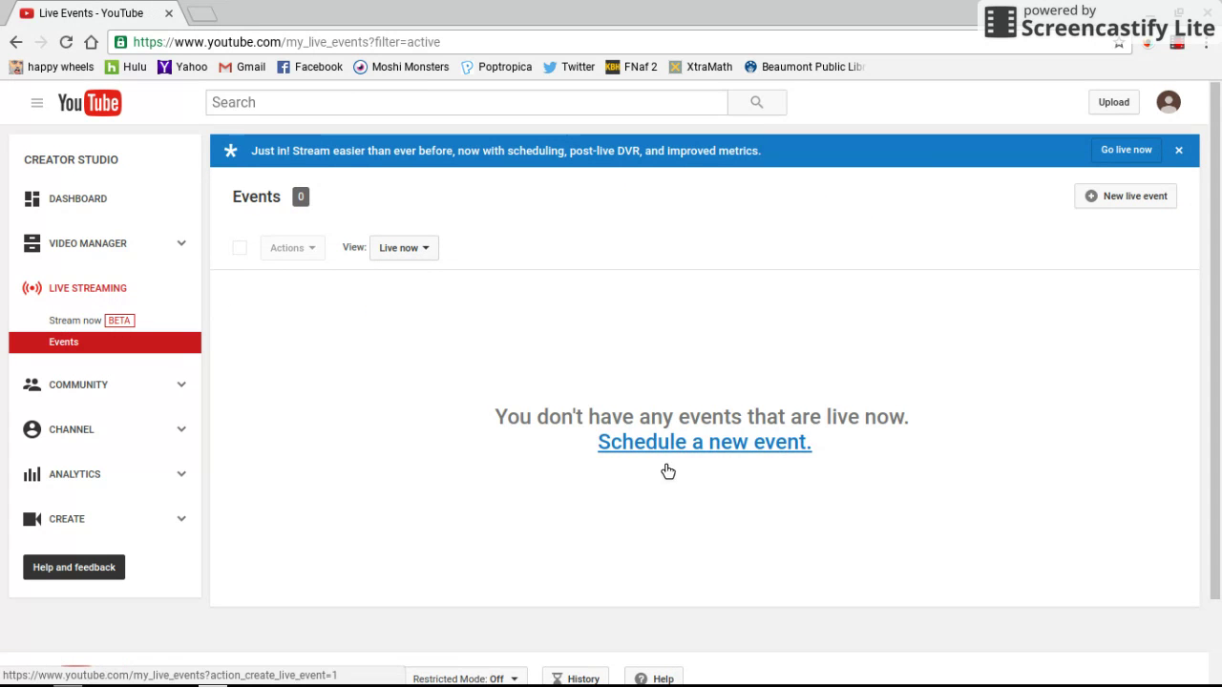
click(769, 442)
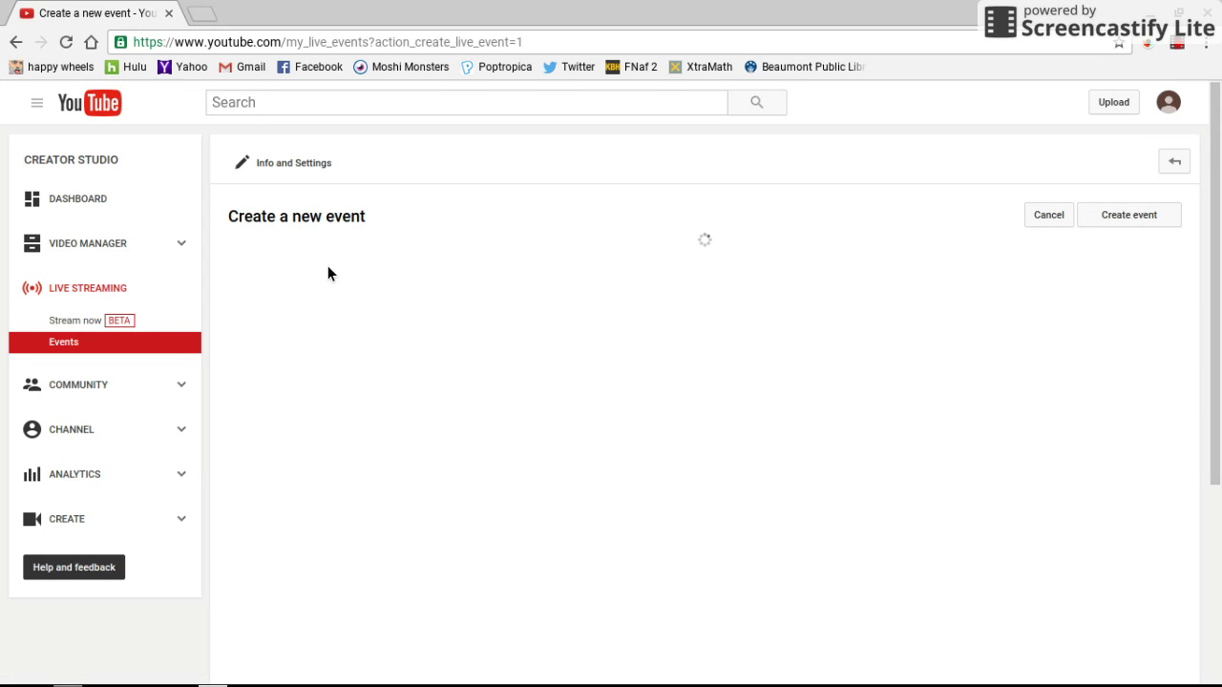
- Create a private event titled 'LOL', save it, and choose Go live now
click(340, 315)
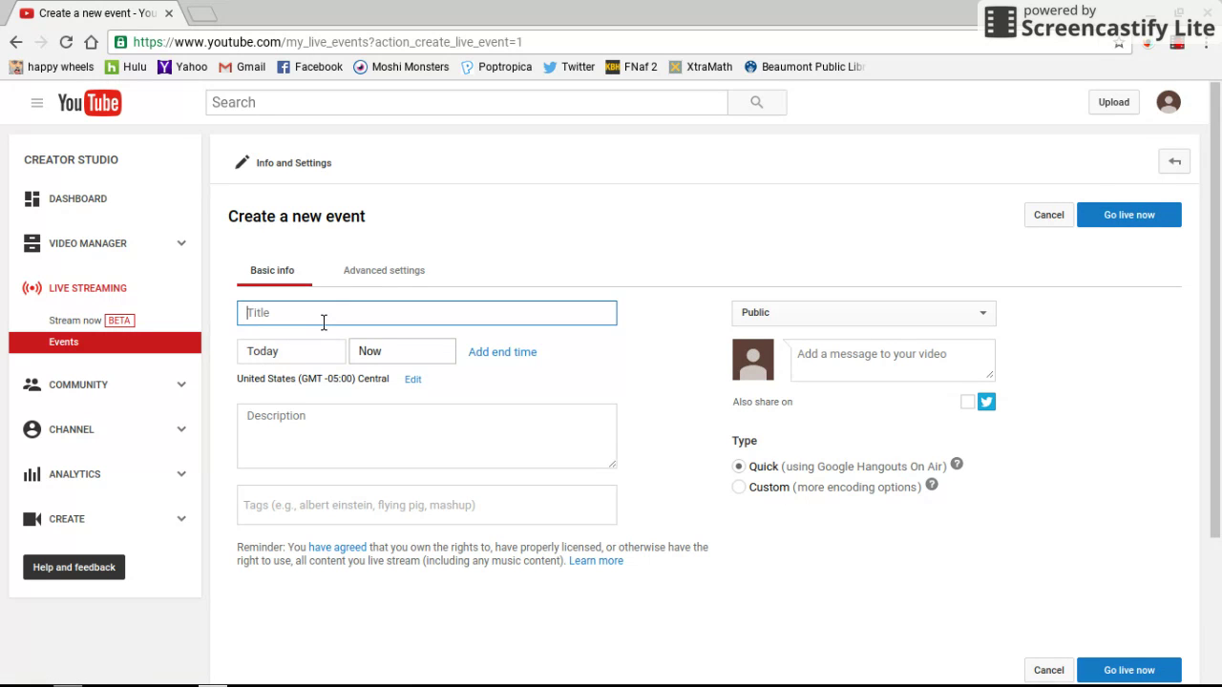
text(LOL)
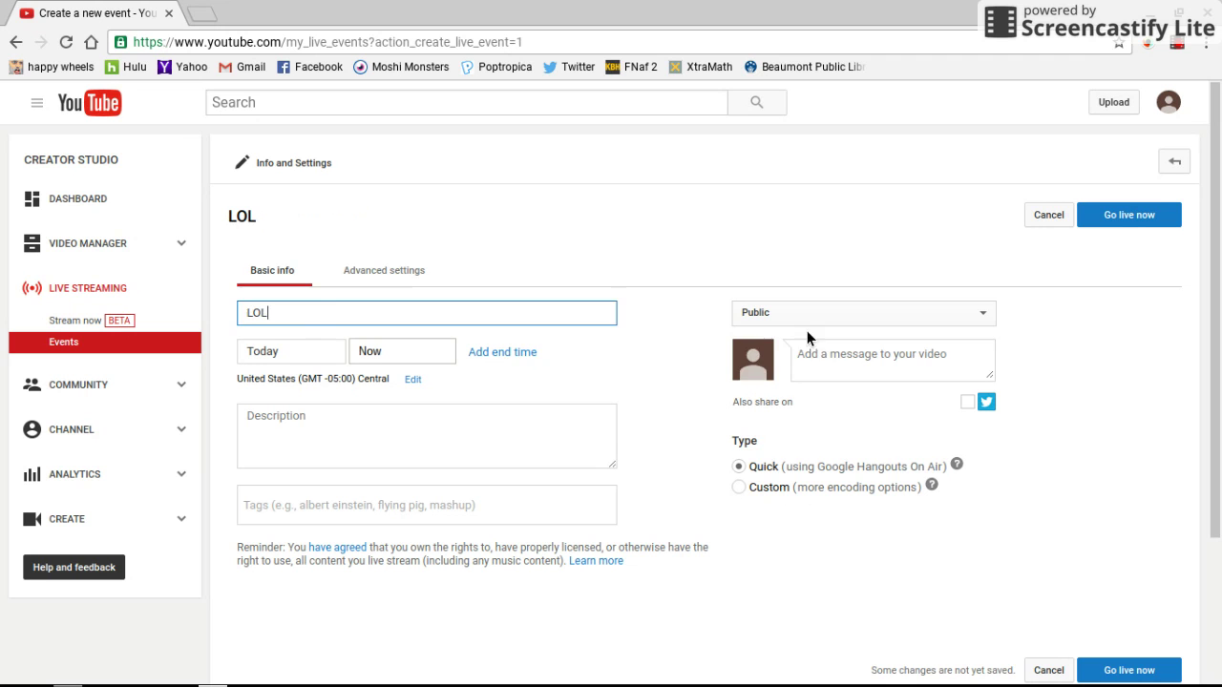
click(813, 321)
click(805, 363)
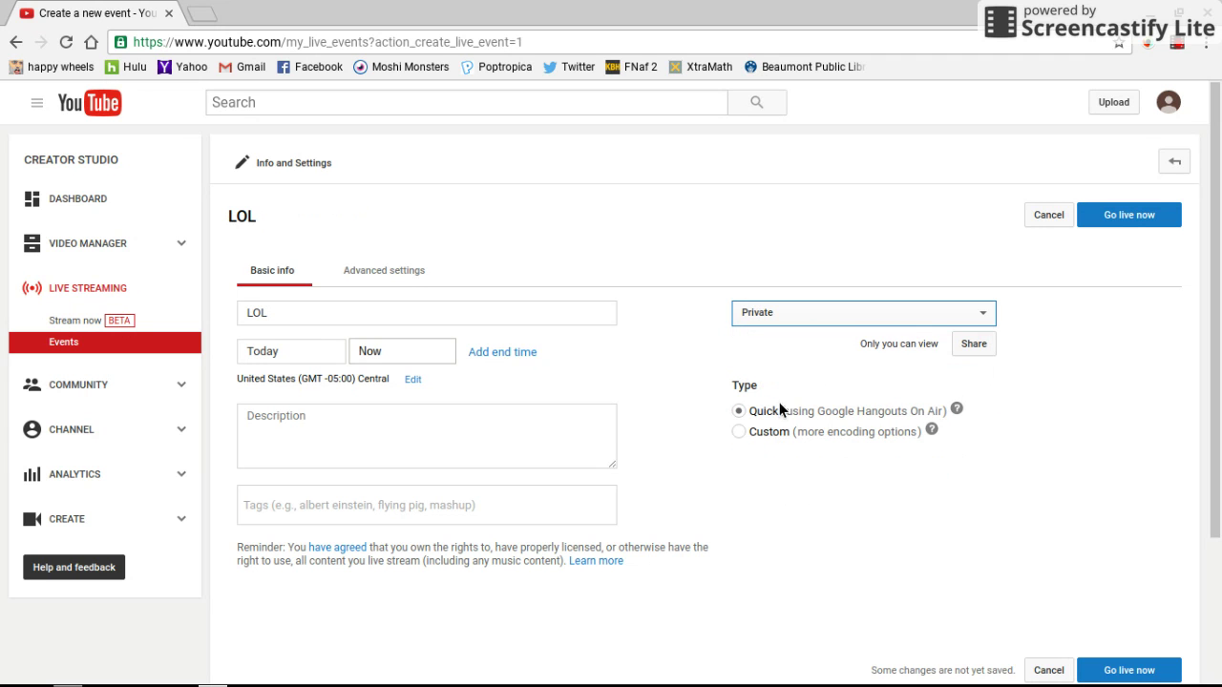
scroll(1140, 236, down, 1)
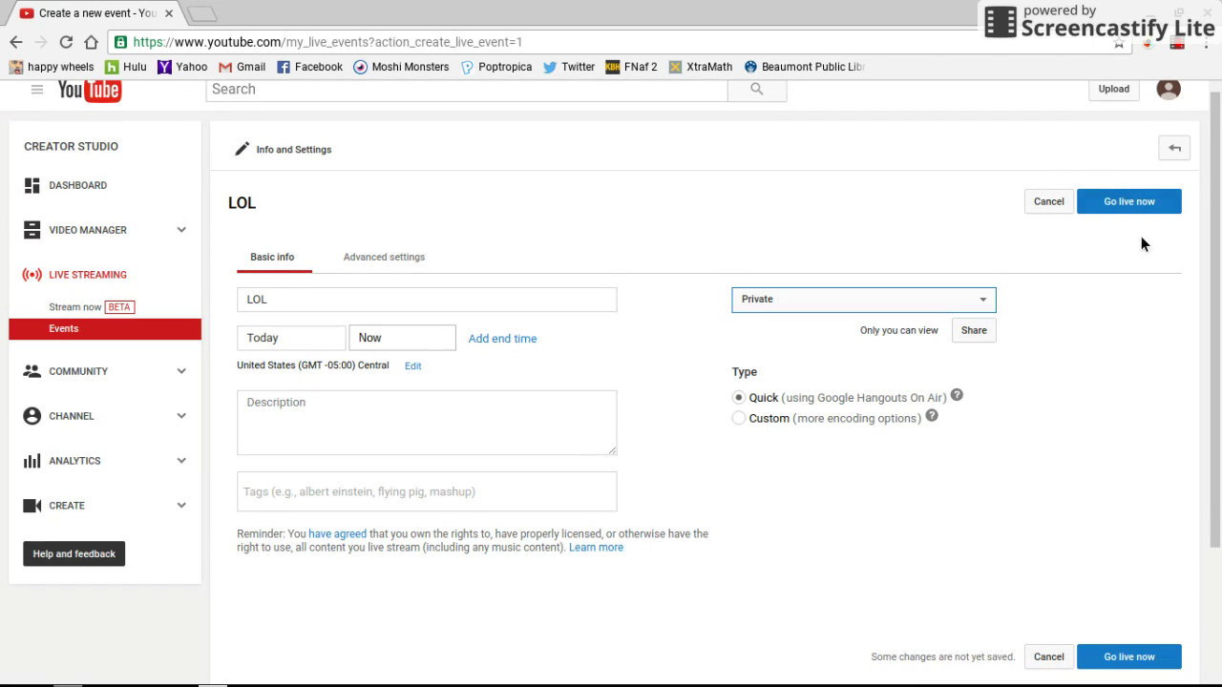
click(1146, 207)
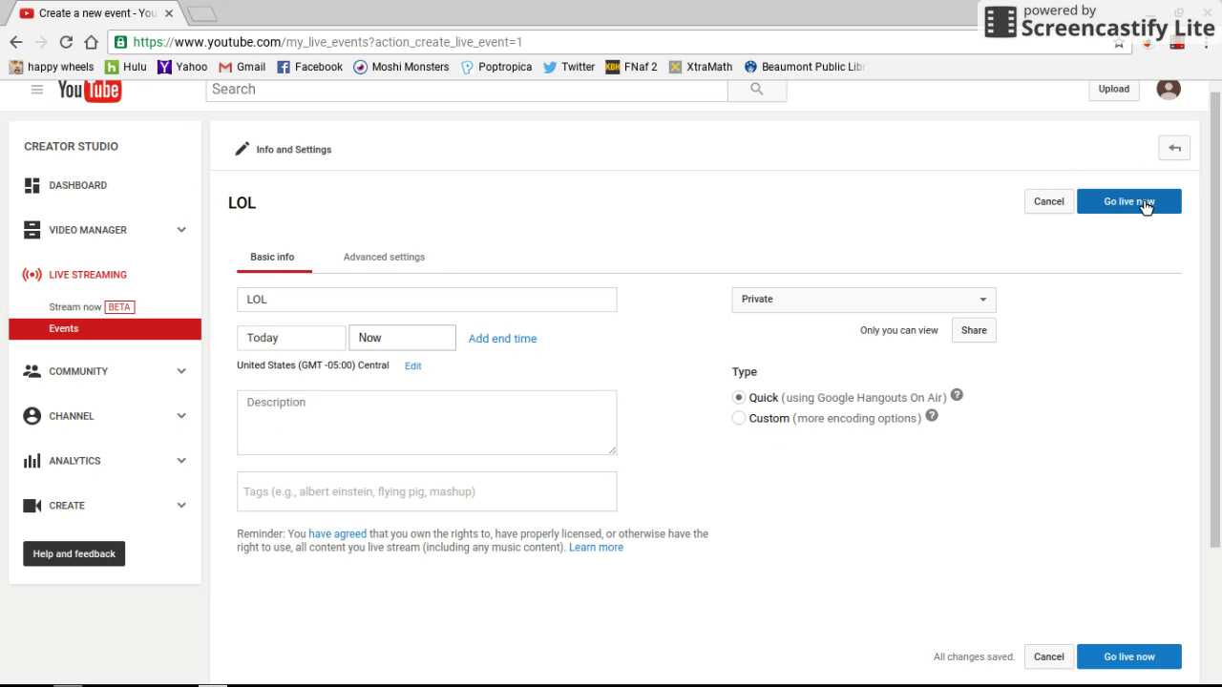
click(1145, 204)
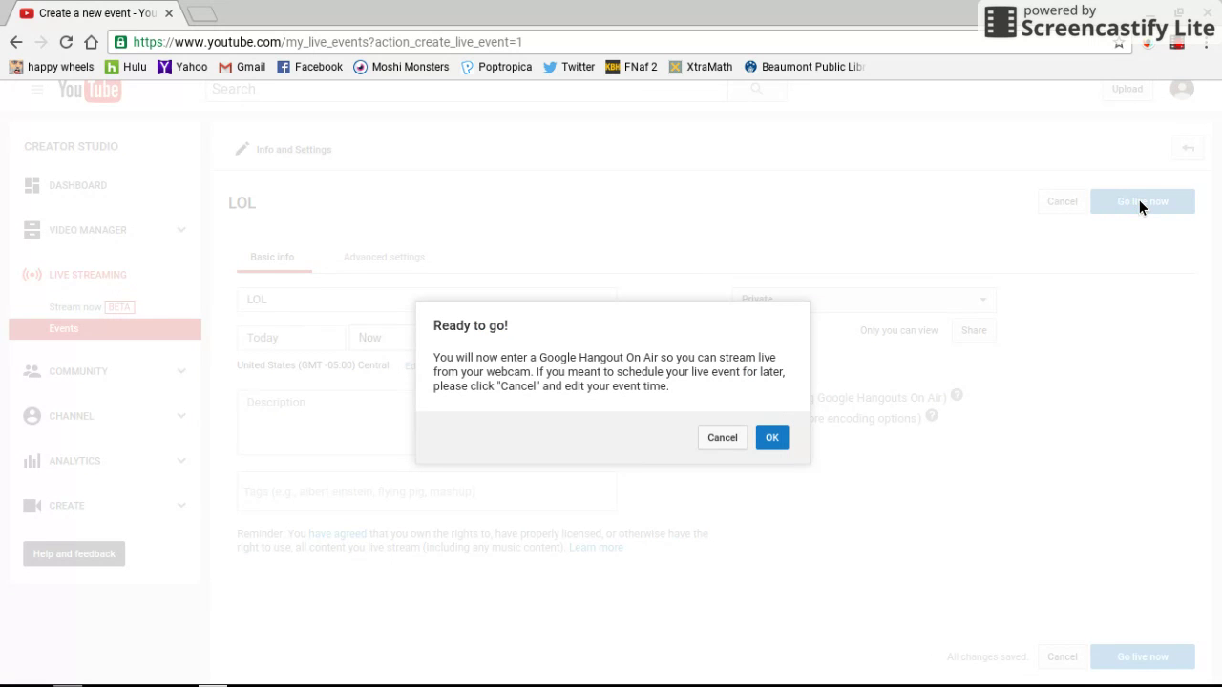
- Enter the LOL Hangout On Air with the webcam on, closing the screen-share picker
click(773, 438)
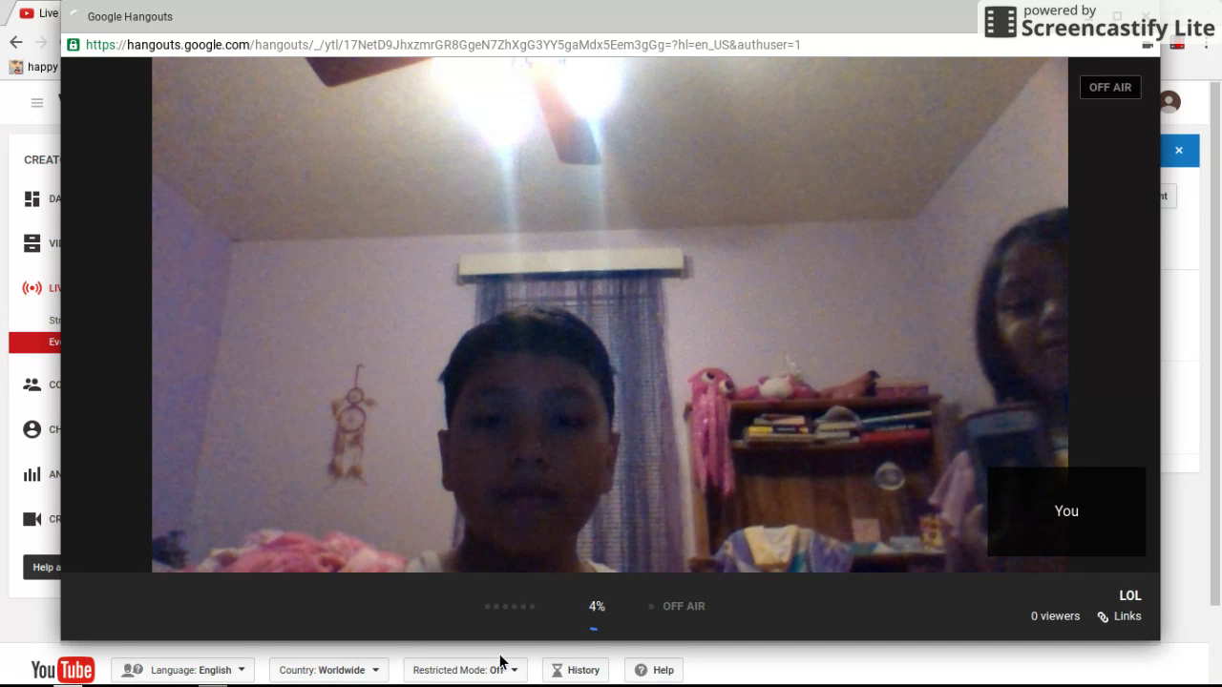
mouse_move(641, 543)
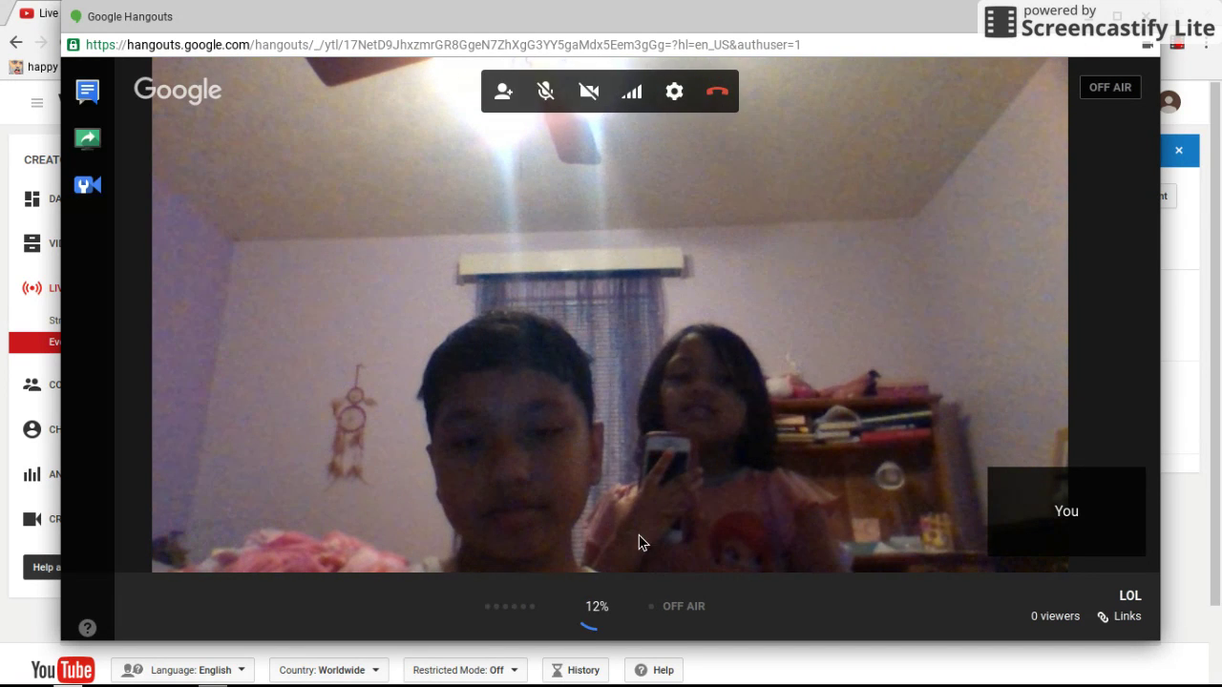
click(87, 139)
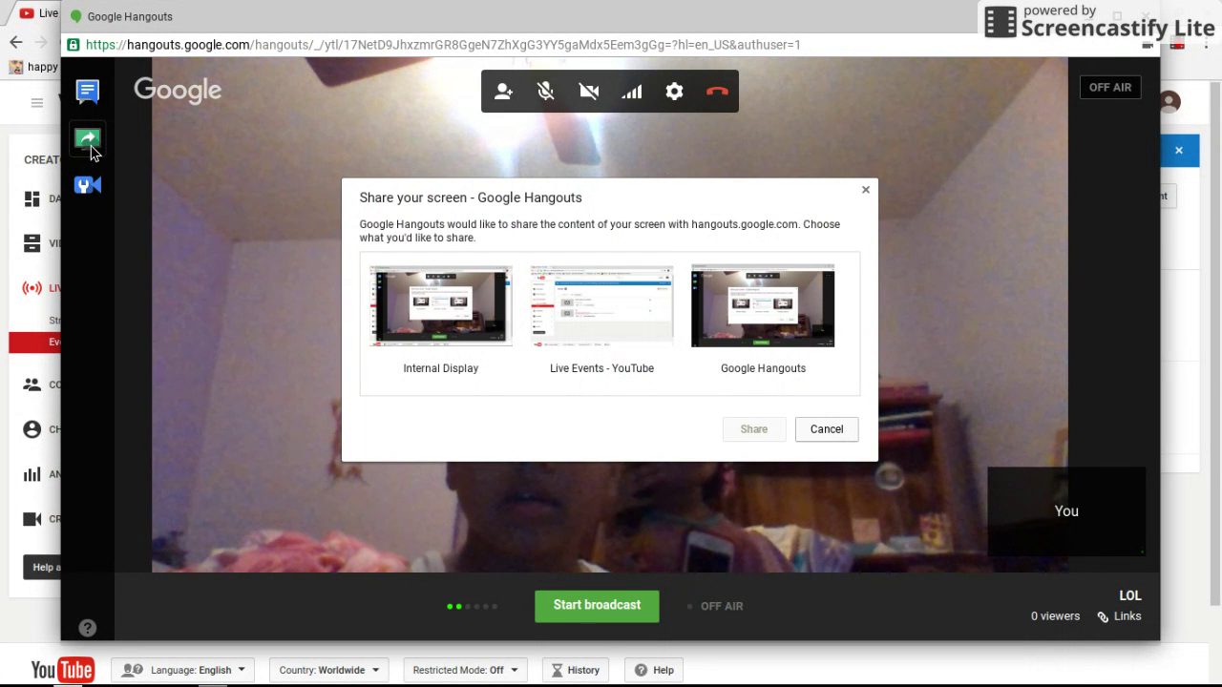
click(864, 189)
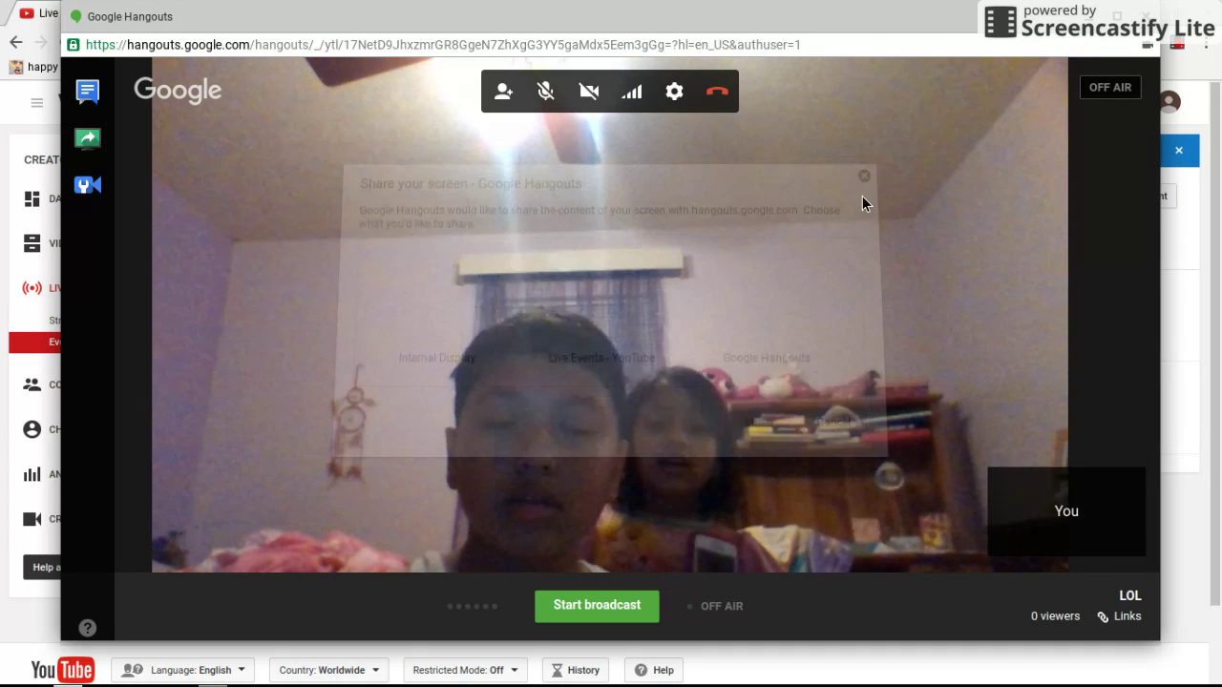
- Share the whole internal display and start the live broadcast
click(88, 141)
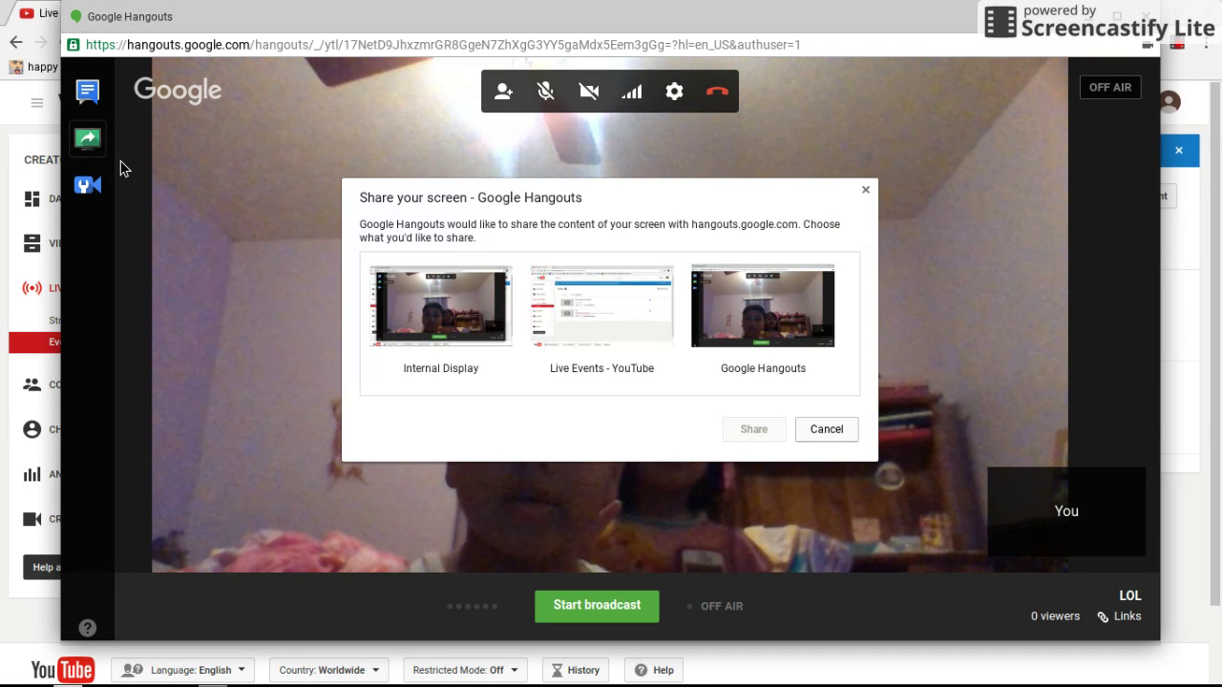
click(388, 293)
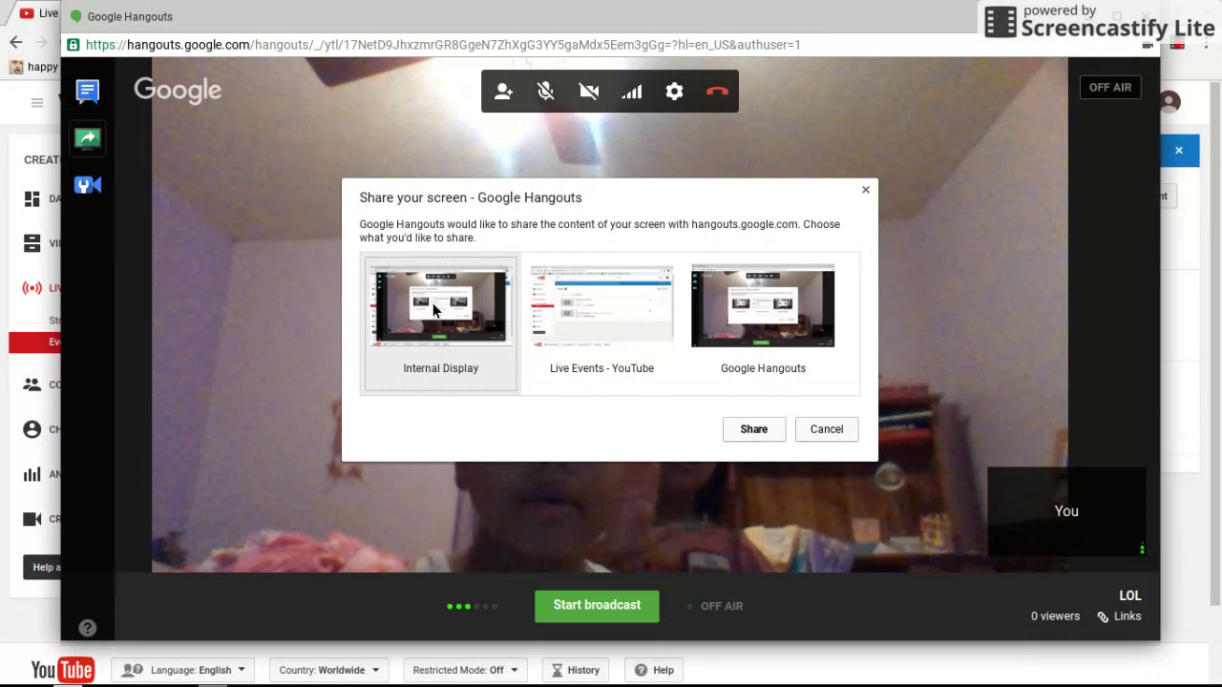
click(743, 429)
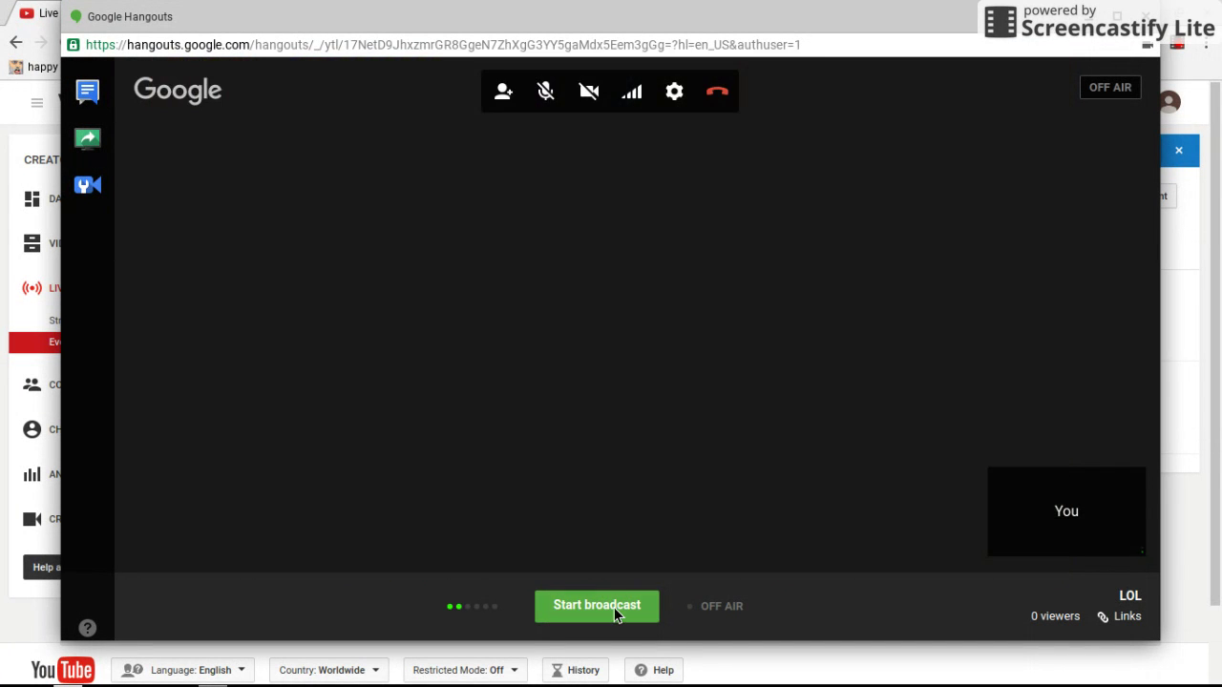
click(614, 606)
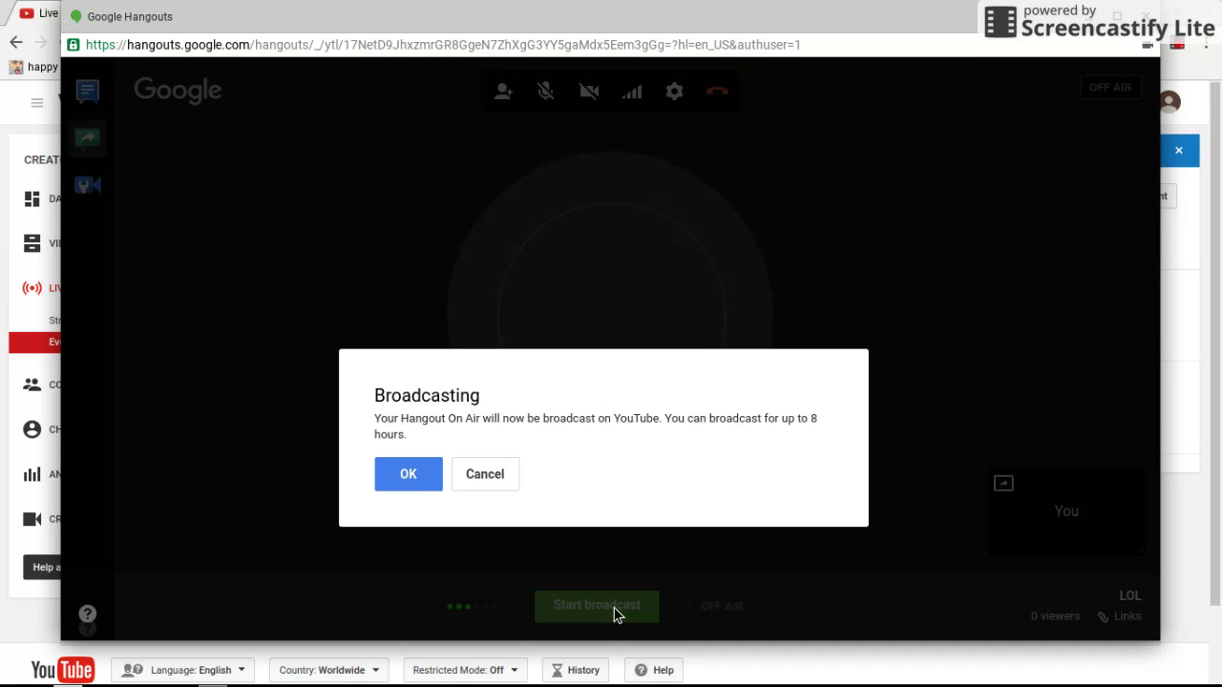
click(412, 386)
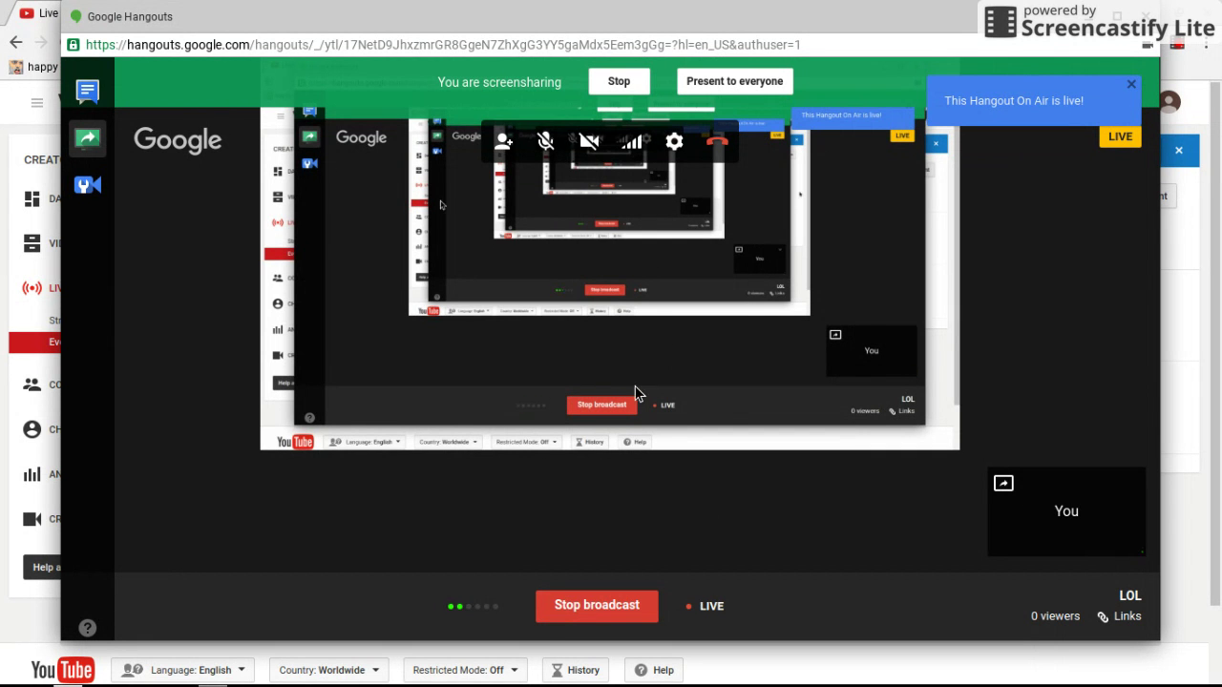
- Stop the broadcast, dismiss the ended notice, and close the Hangouts window
click(605, 608)
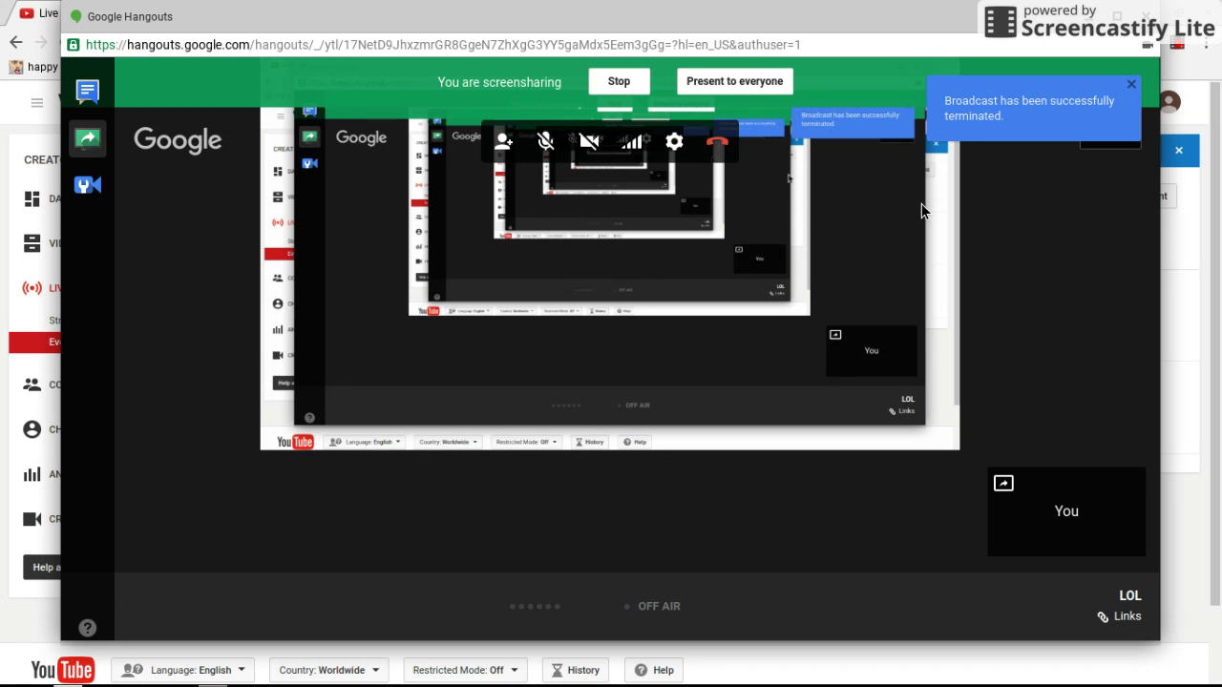
click(1132, 85)
click(1088, 16)
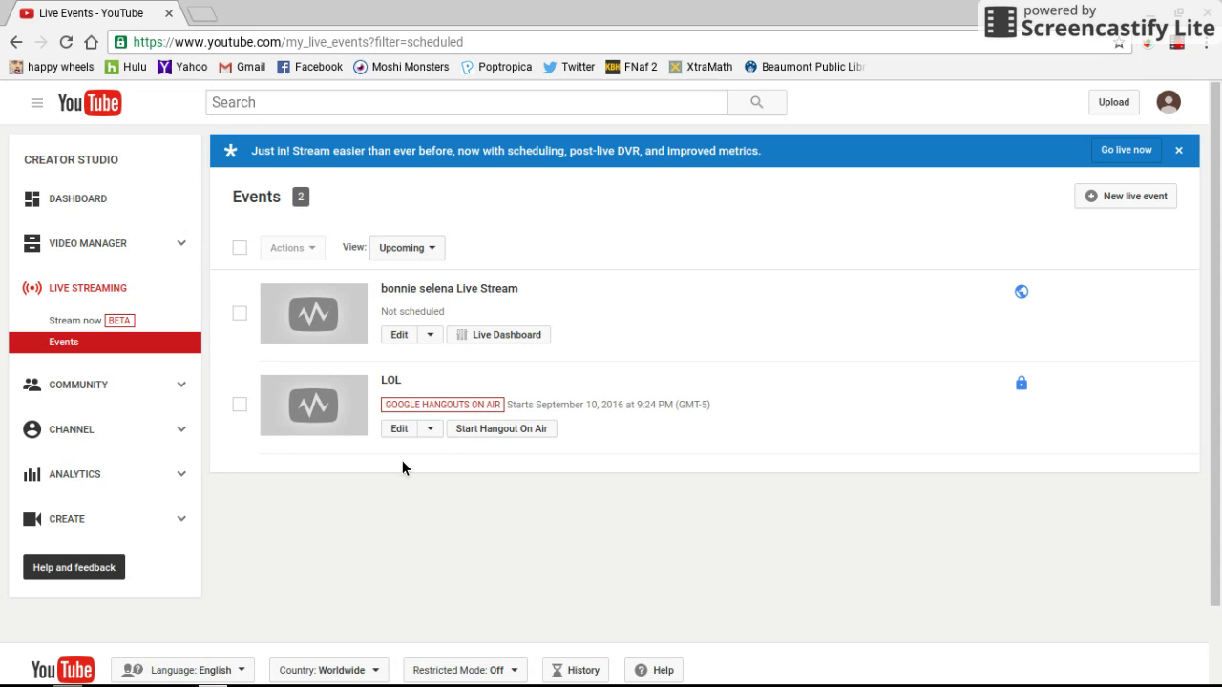
click(539, 431)
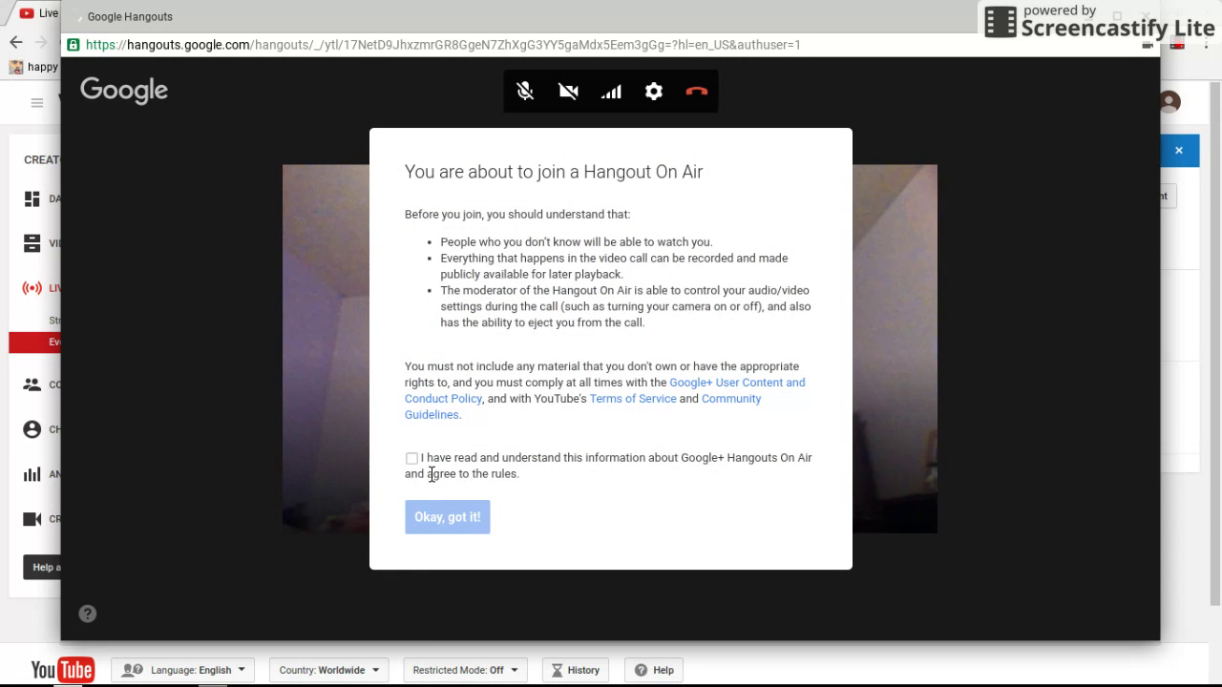
click(424, 473)
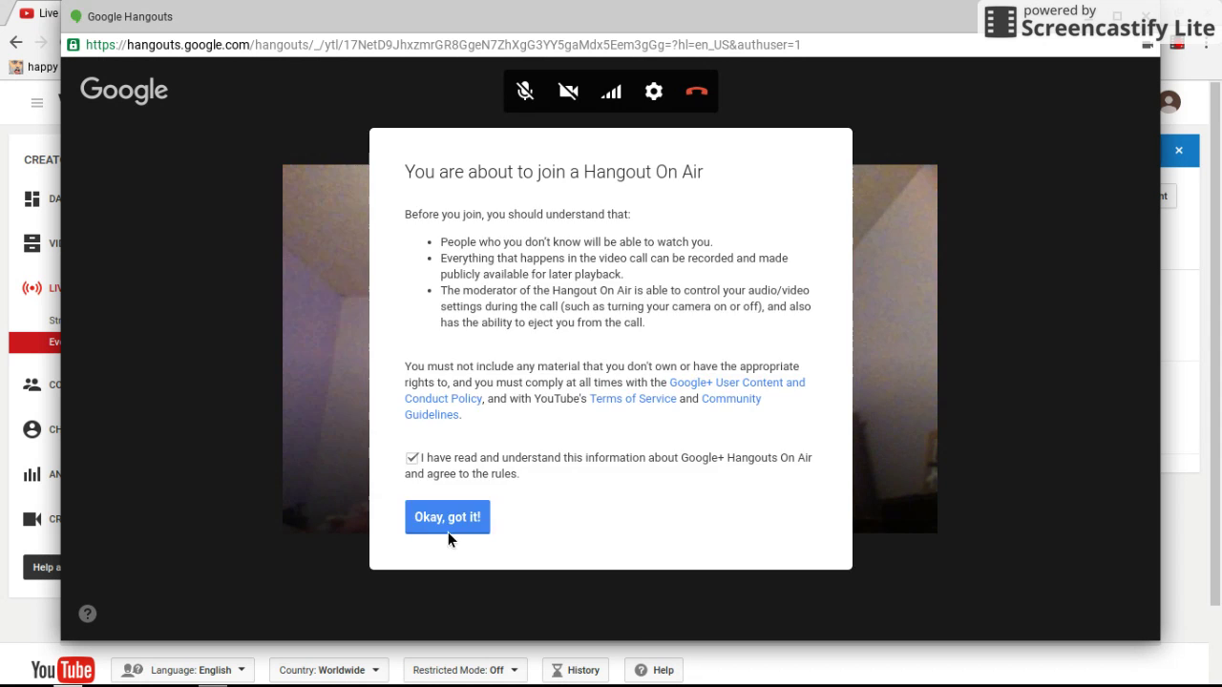
click(446, 527)
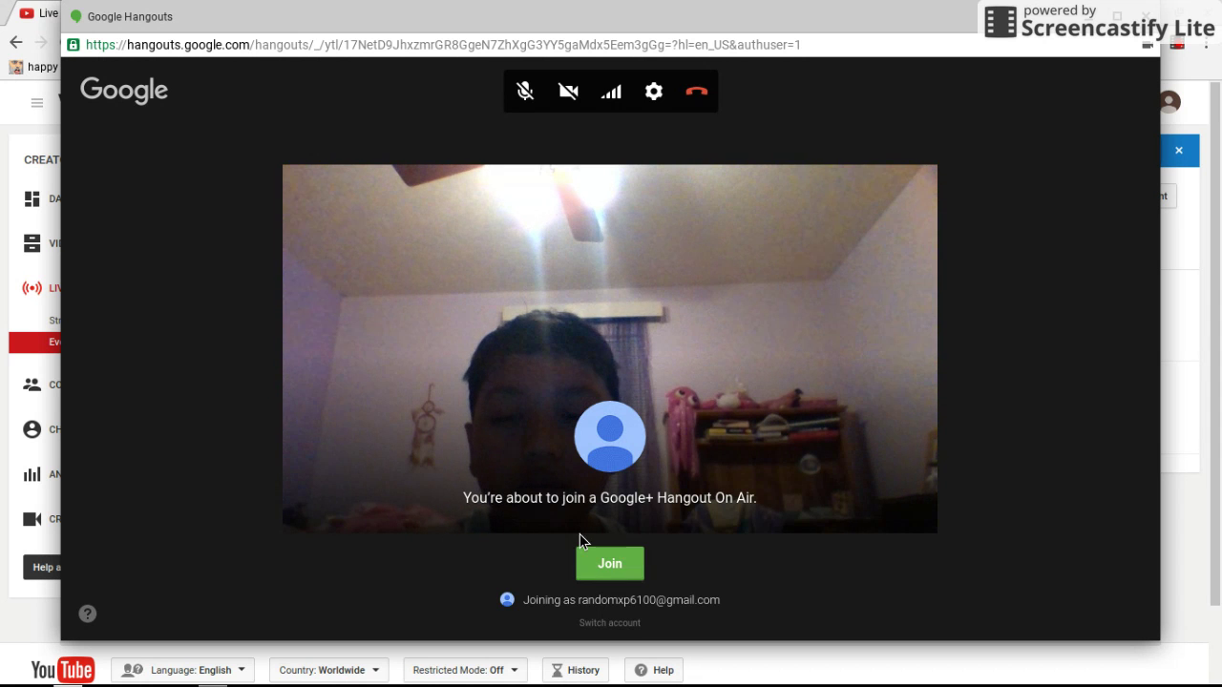
click(1144, 15)
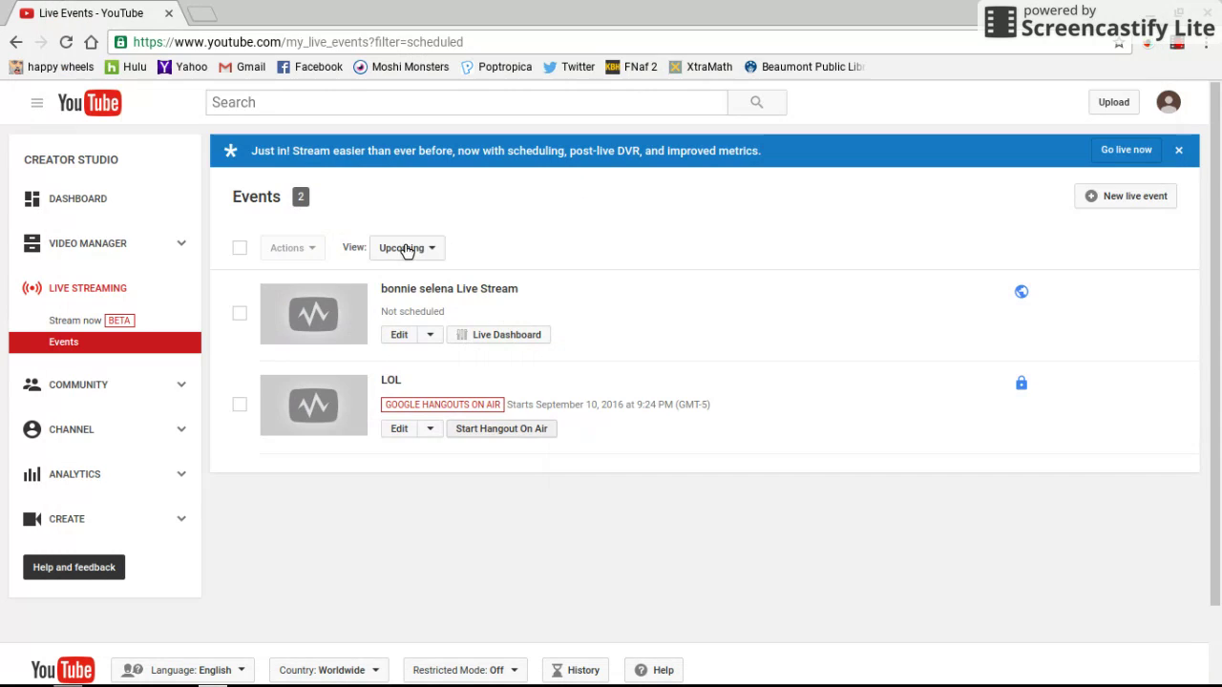
- Filter the events list to Live now and start a new event titled 'cdcd'
click(411, 248)
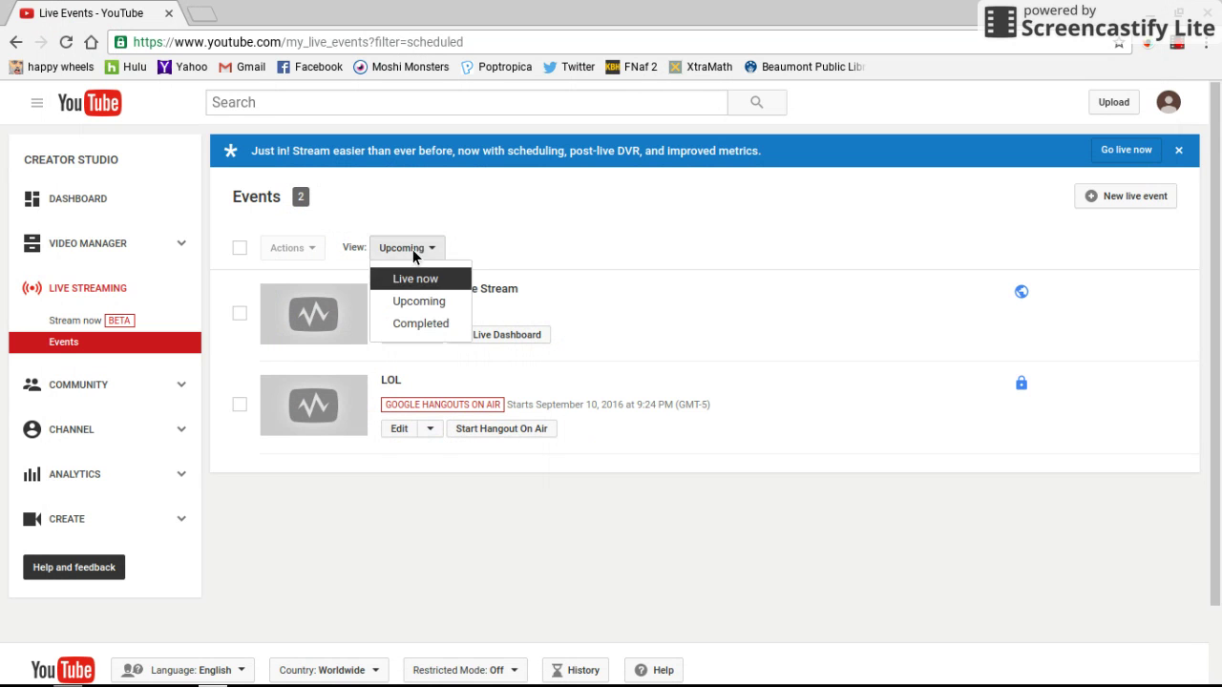
click(420, 280)
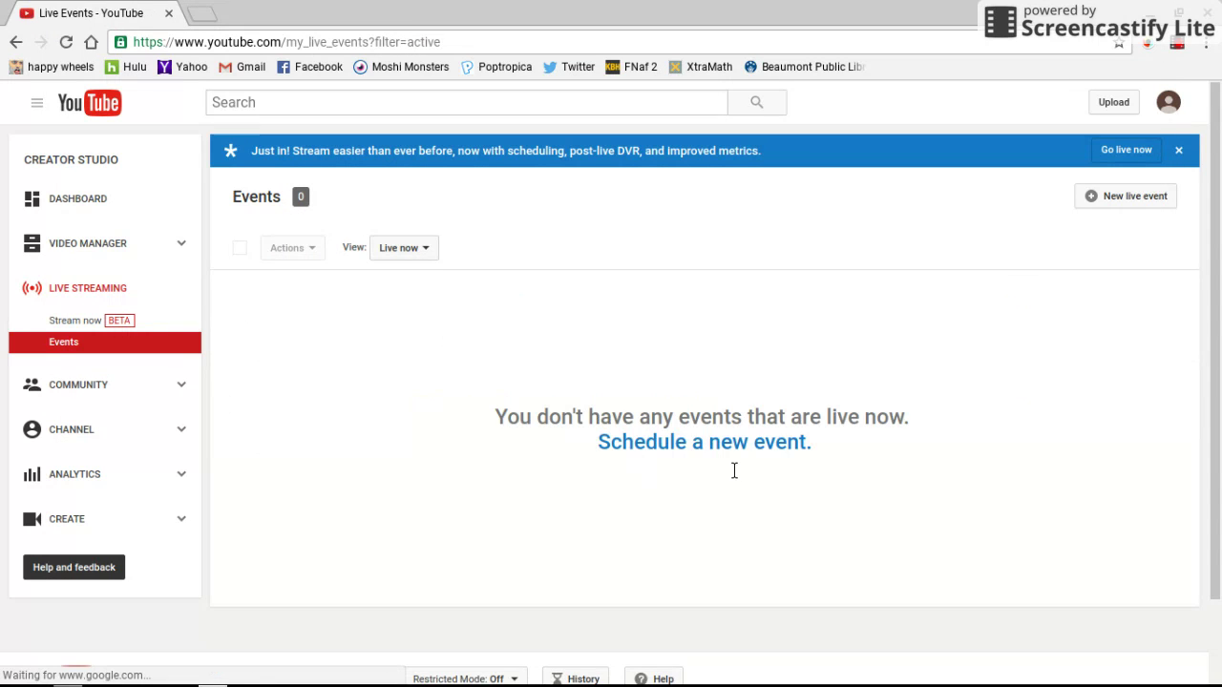
click(721, 445)
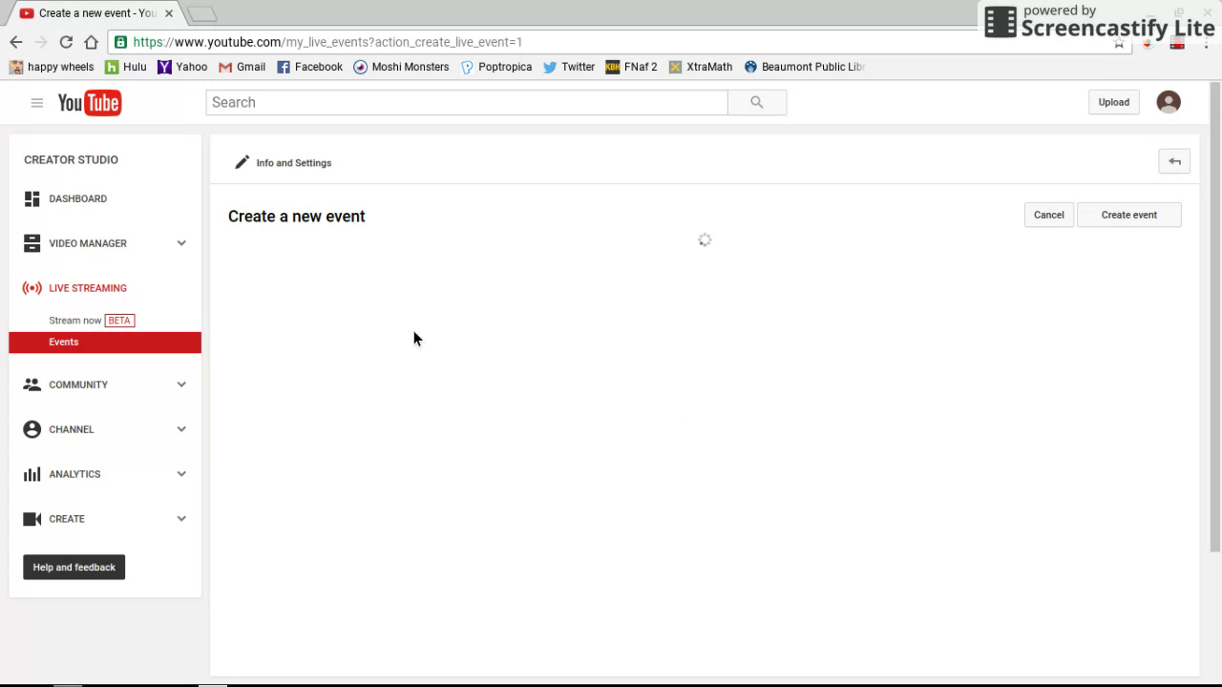
click(364, 321)
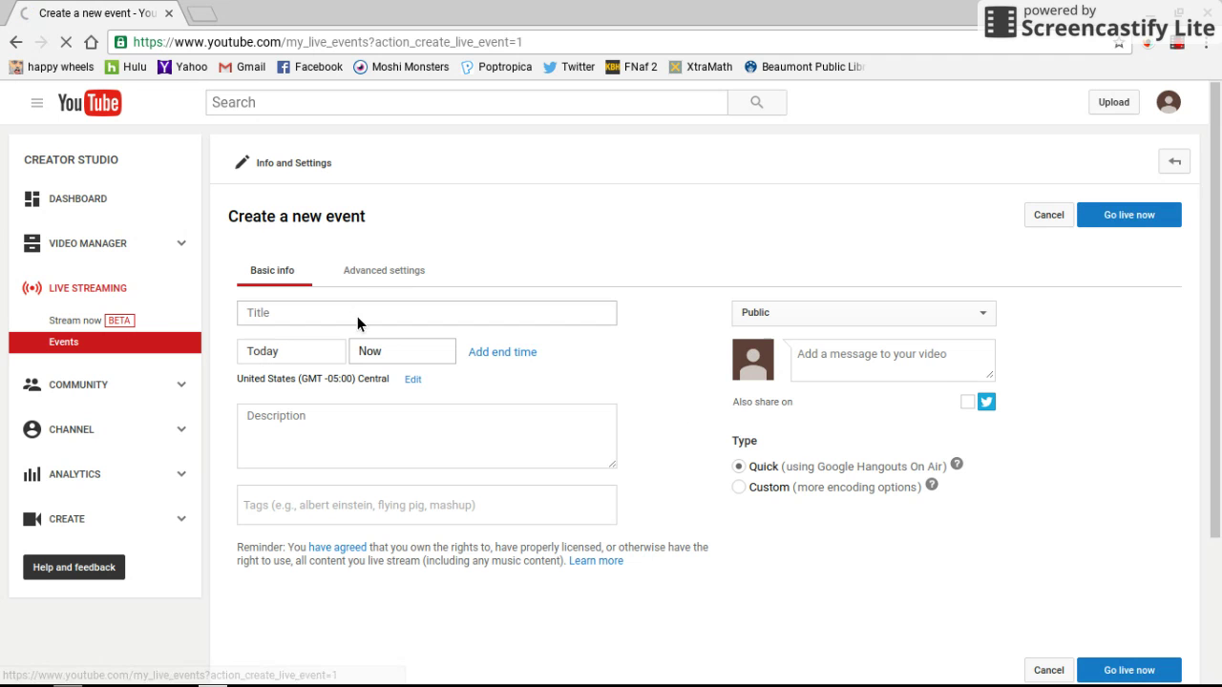
text(cdc)
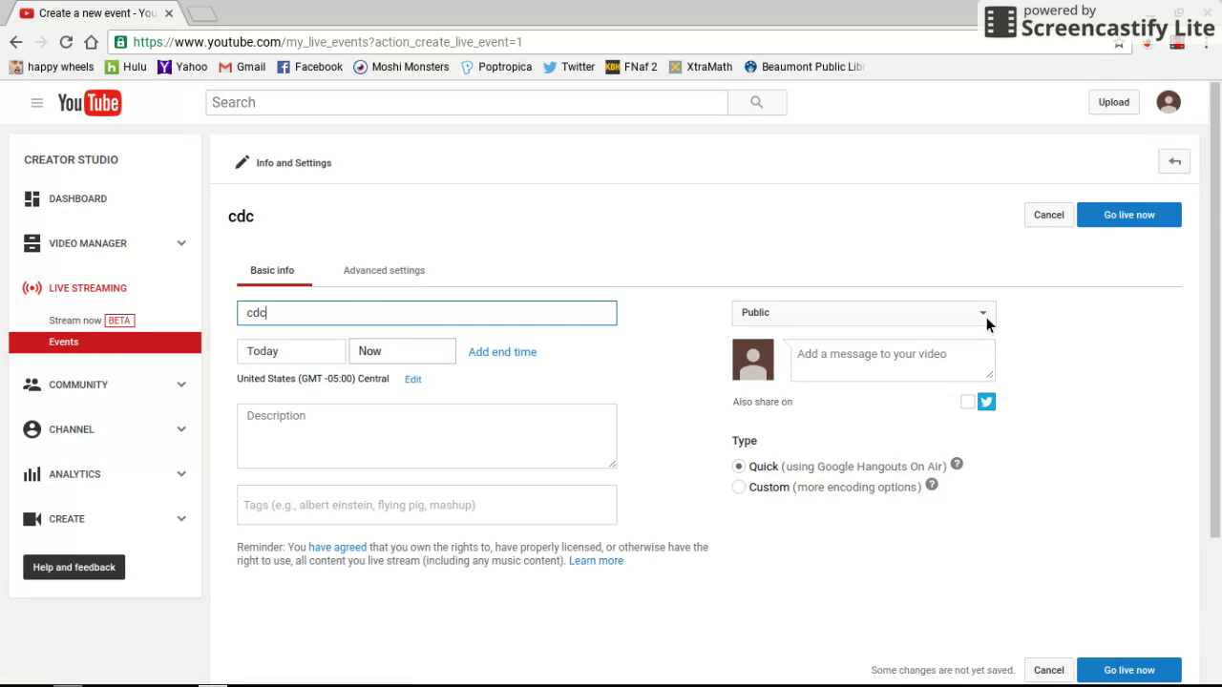
text(d)
- Make the cdcd event Private and go live now, confirming the Hangout launch
click(976, 319)
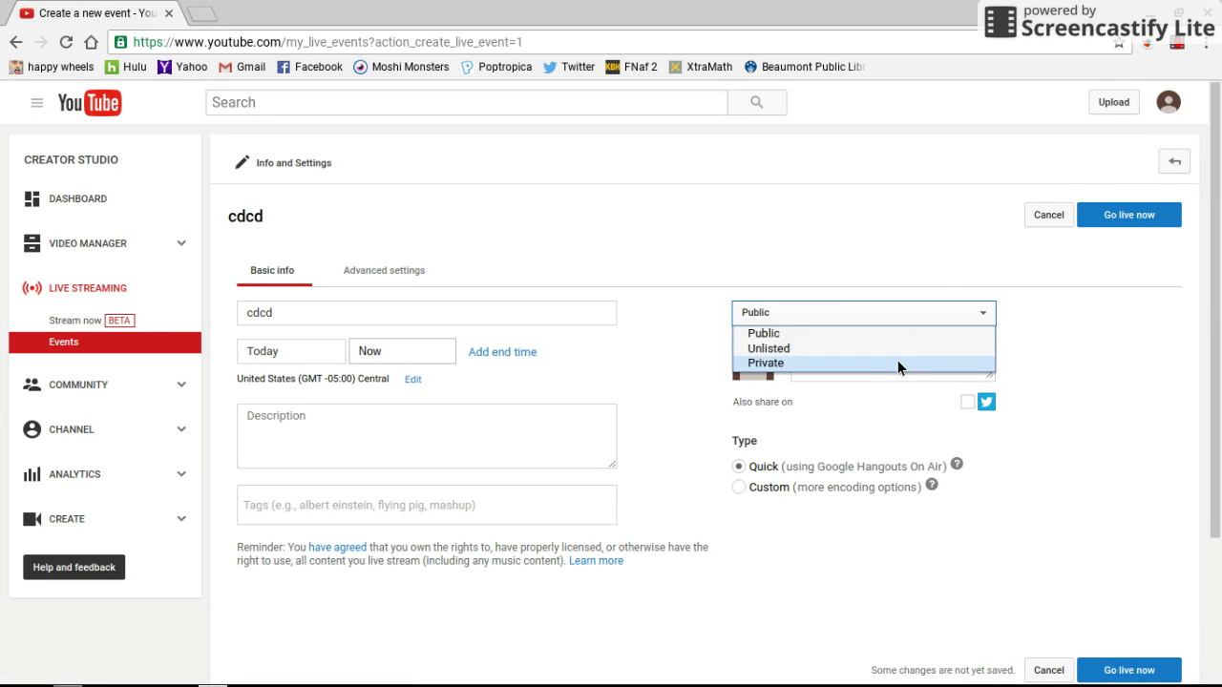
click(897, 362)
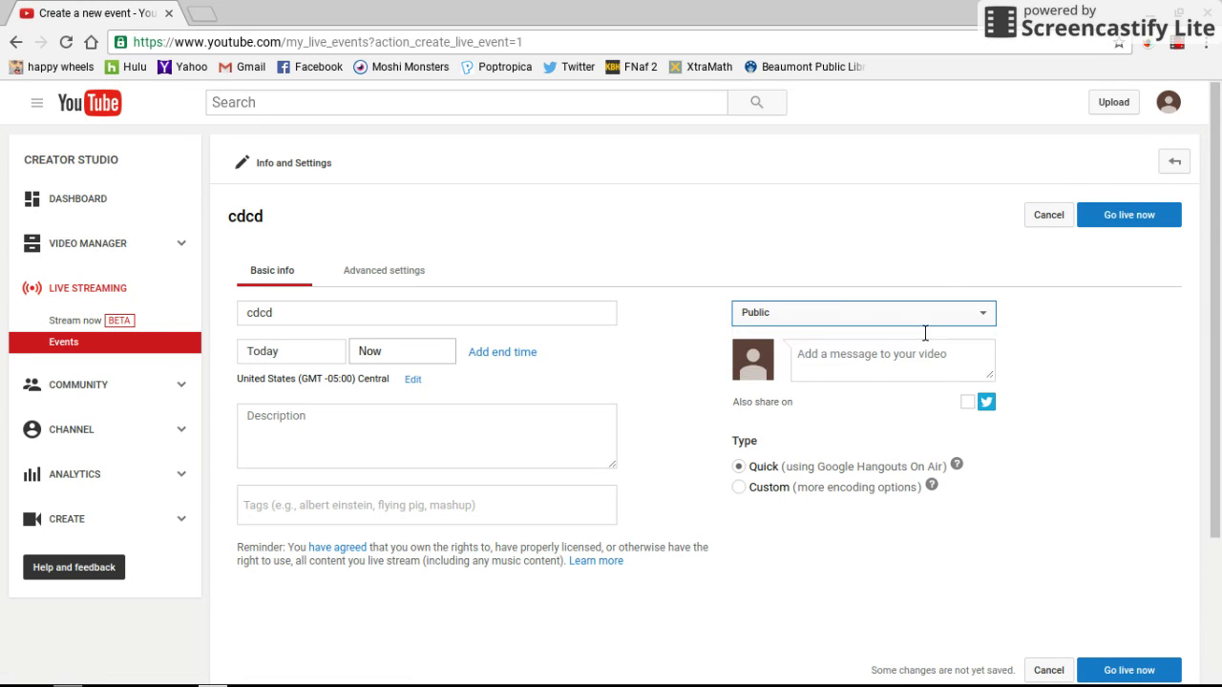
click(1131, 219)
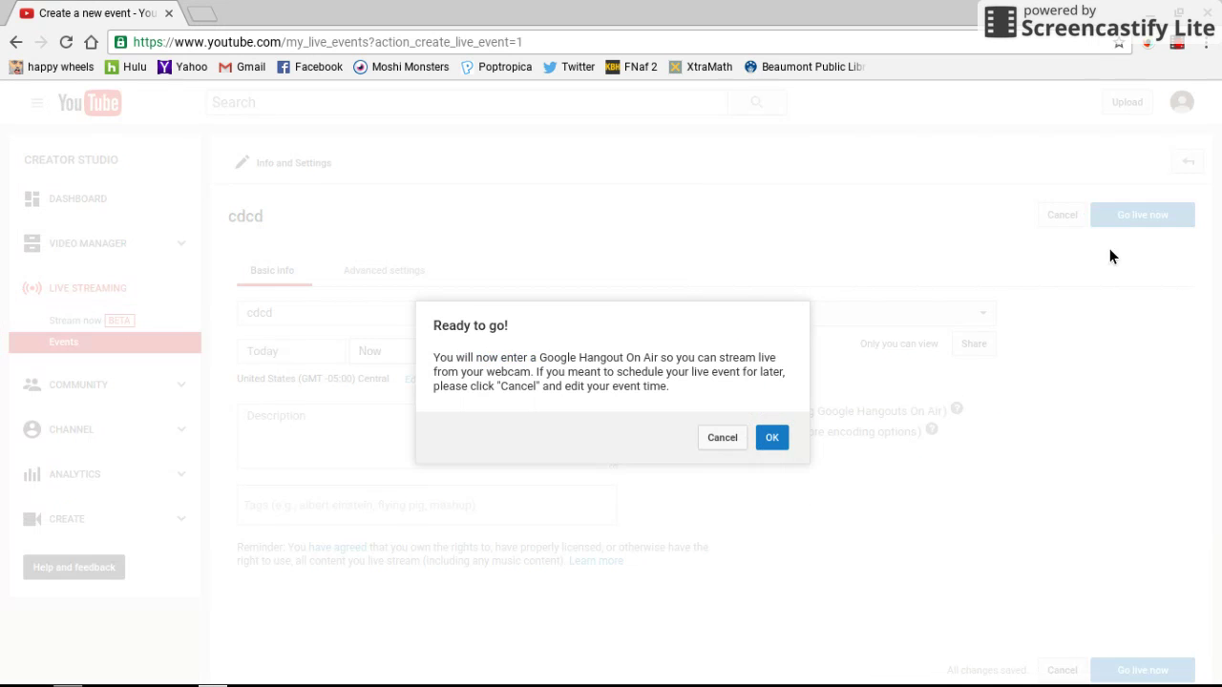
click(779, 436)
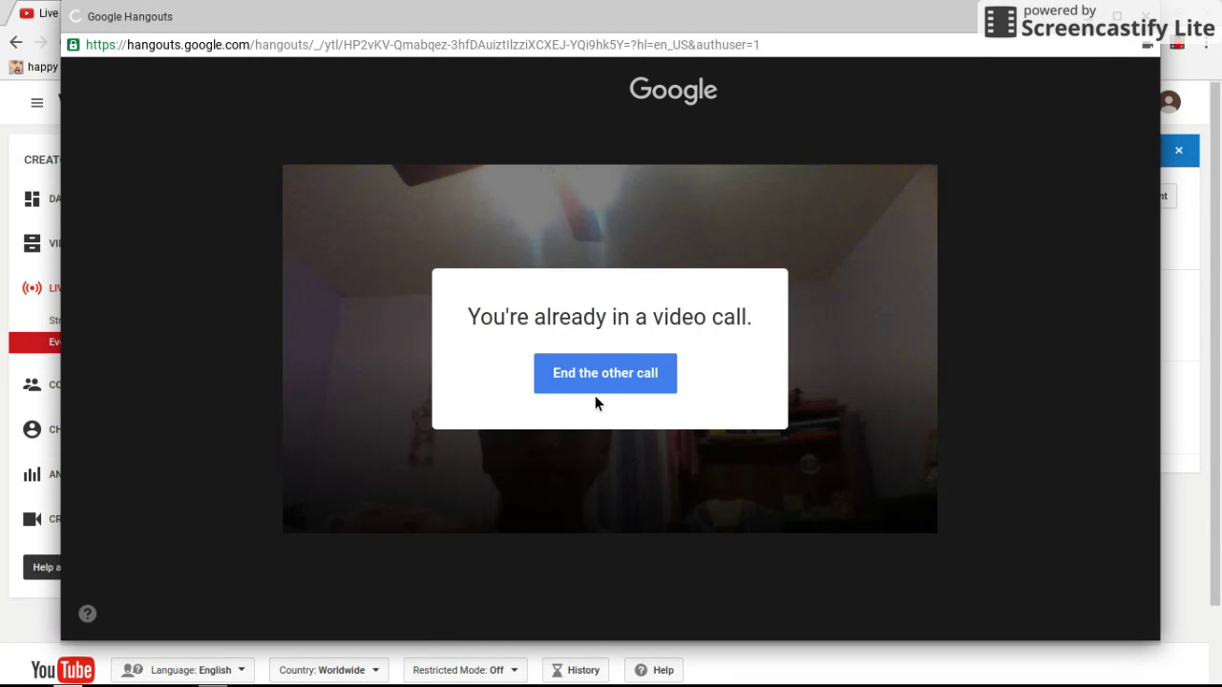
- End the other video call and share the entire Internal Display in the Hangout
click(584, 372)
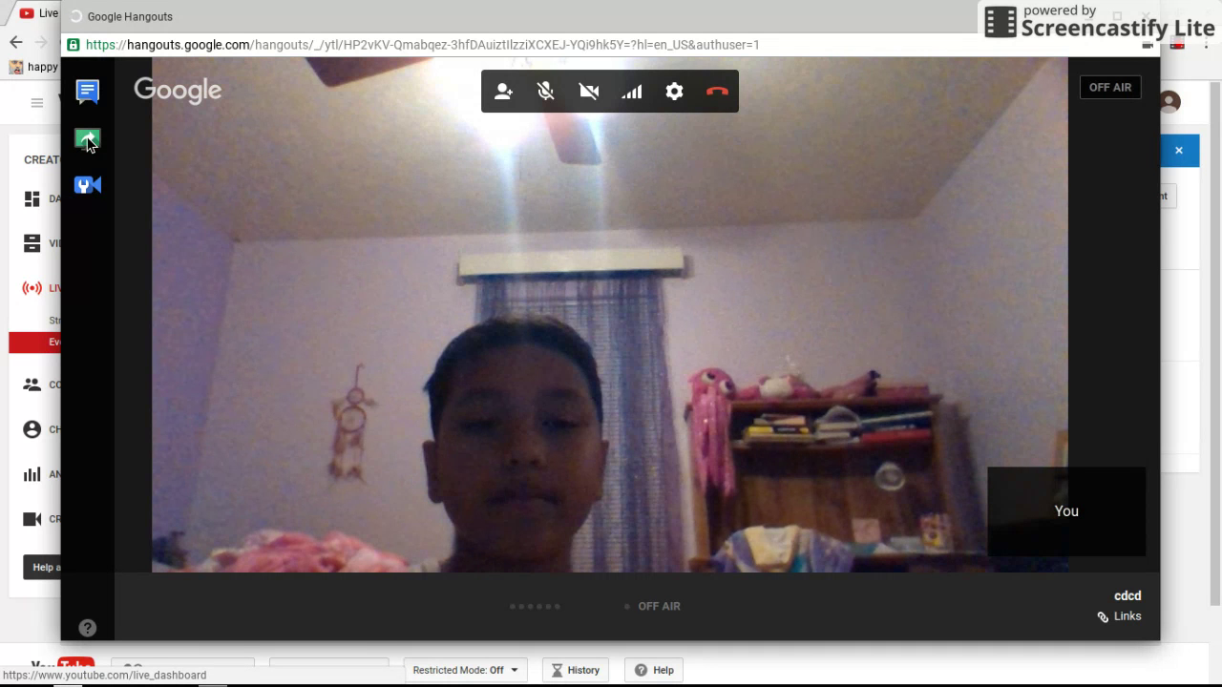
click(87, 141)
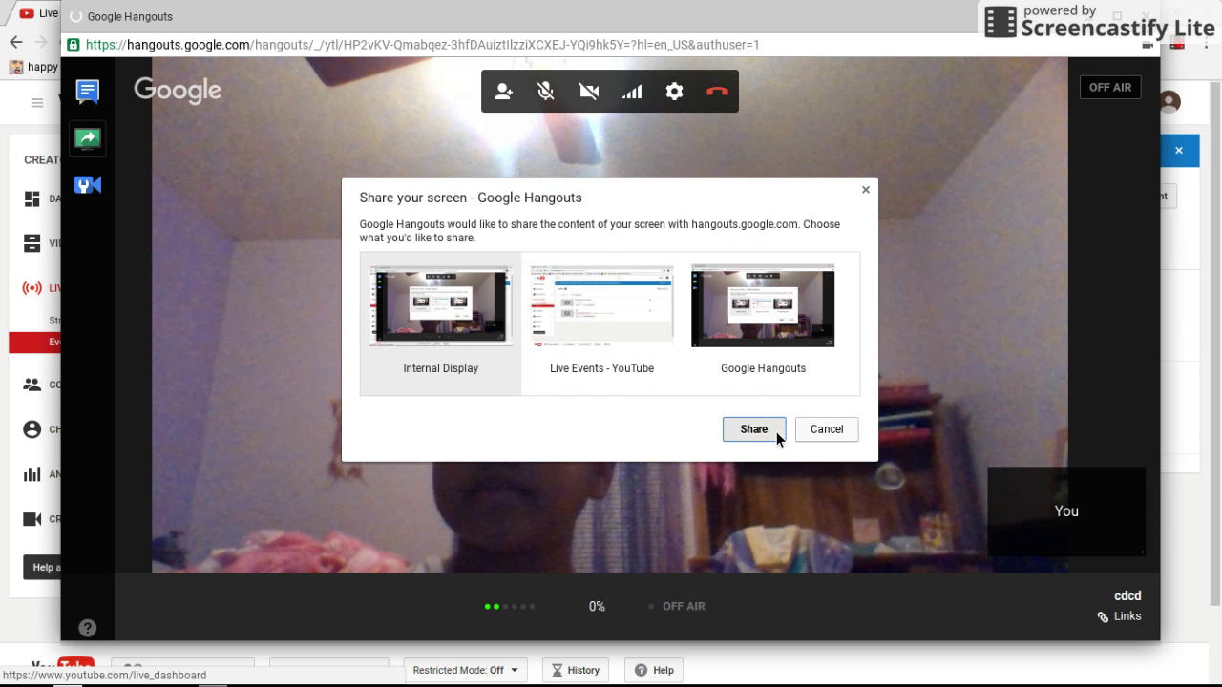
click(776, 431)
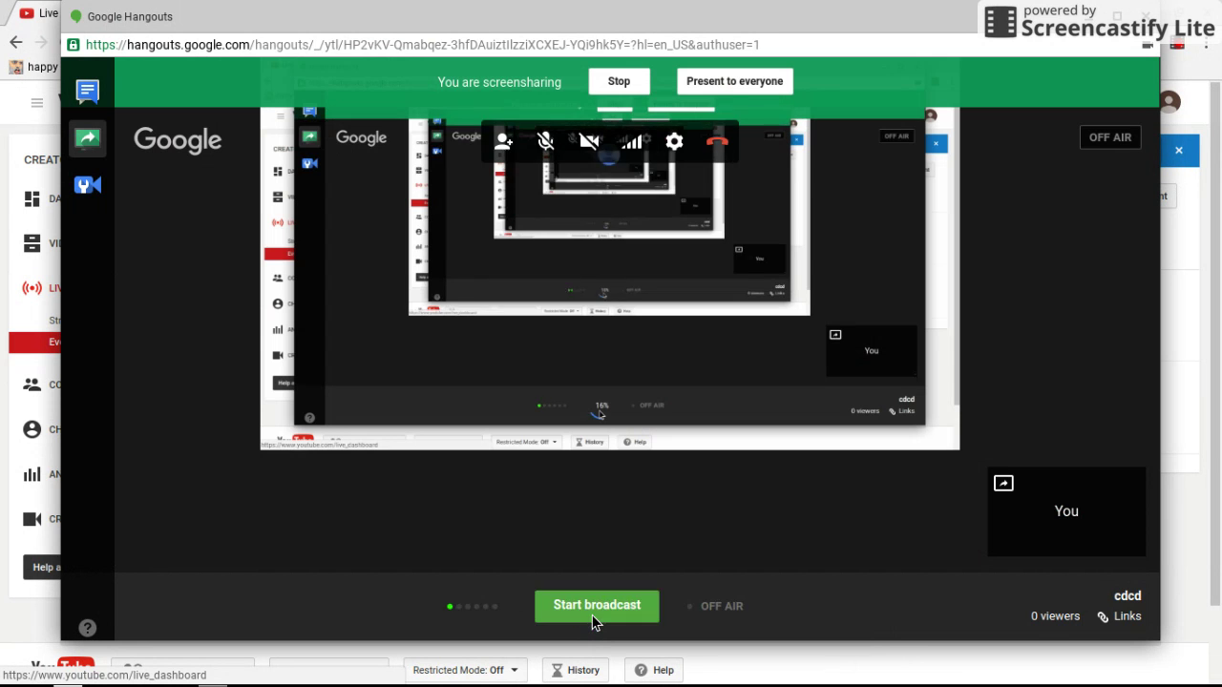
- Start and confirm the cdcd broadcast, then switch back to the YouTube events list
click(593, 618)
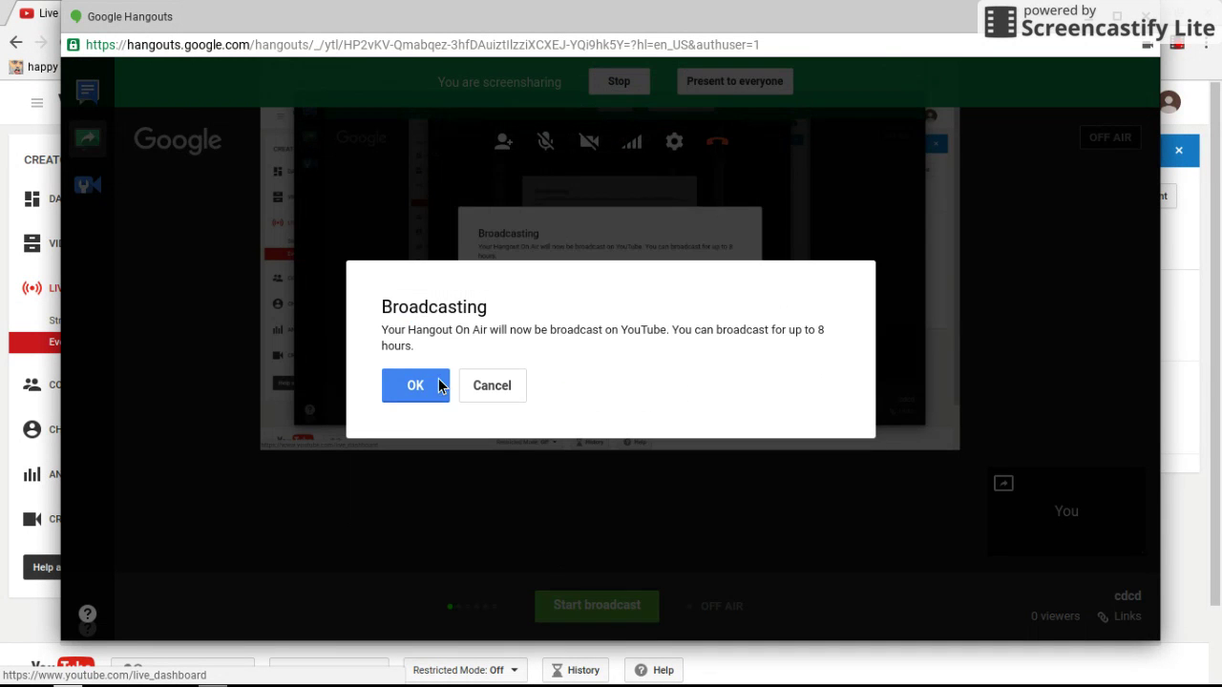
click(437, 385)
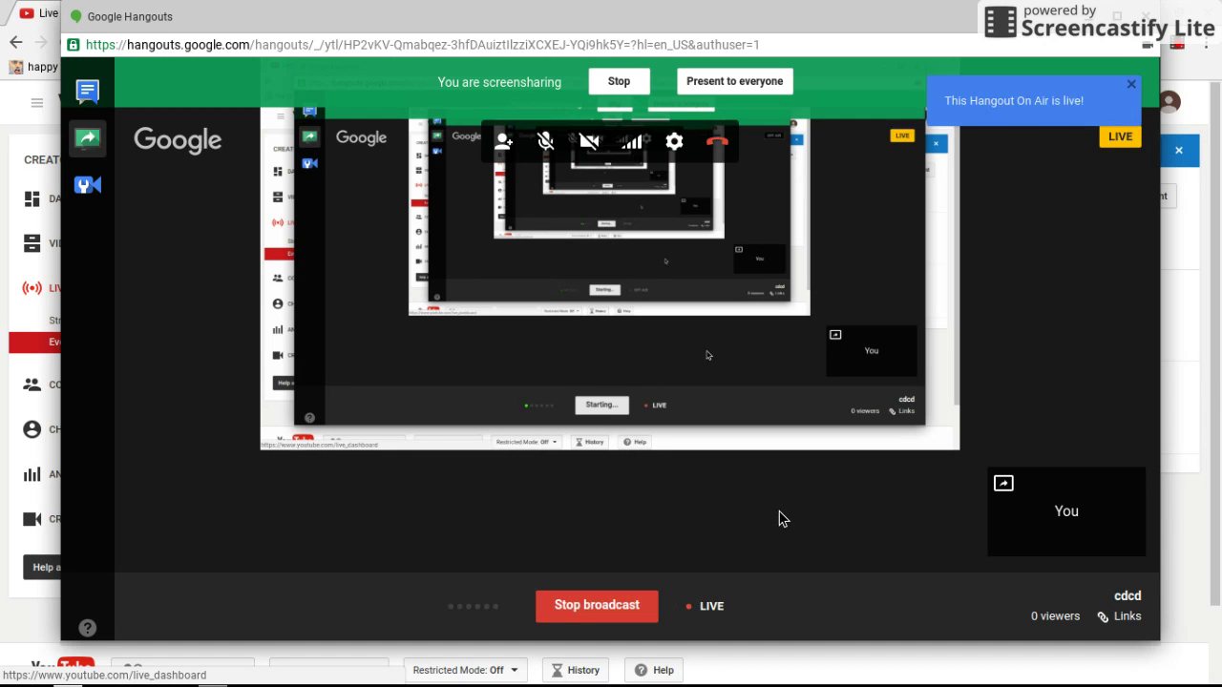
key(alt+Tab)
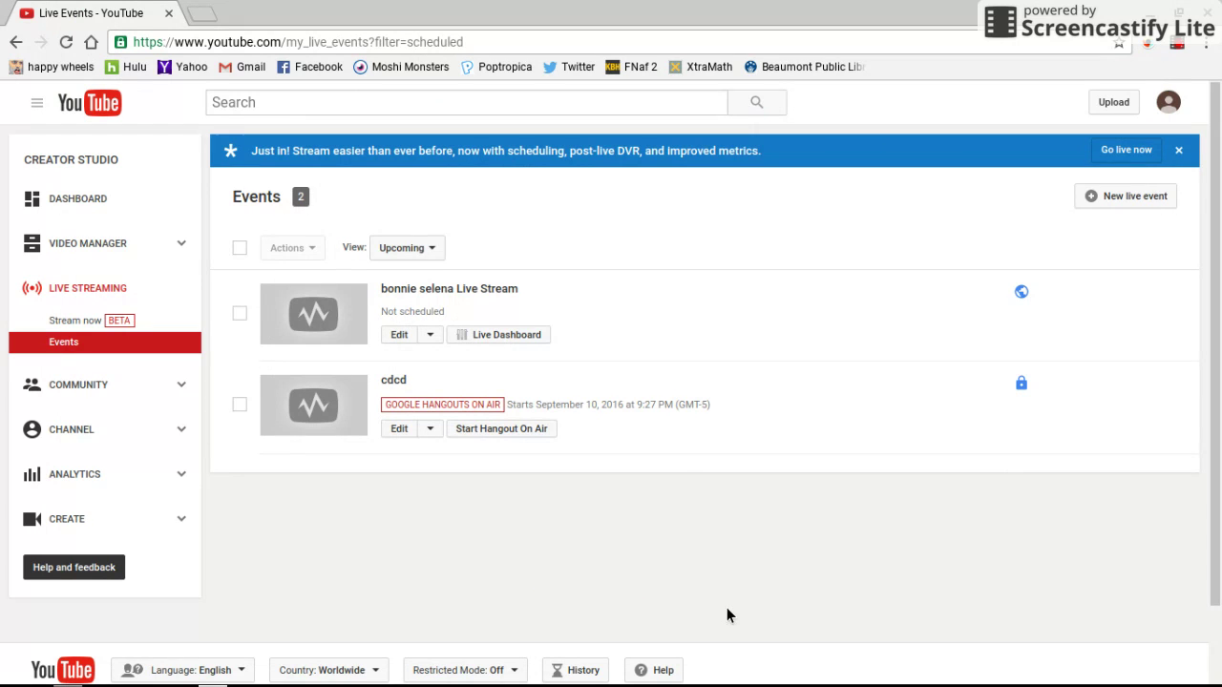
- List only Live now events and start the Hangout On Air for cdcd
click(400, 248)
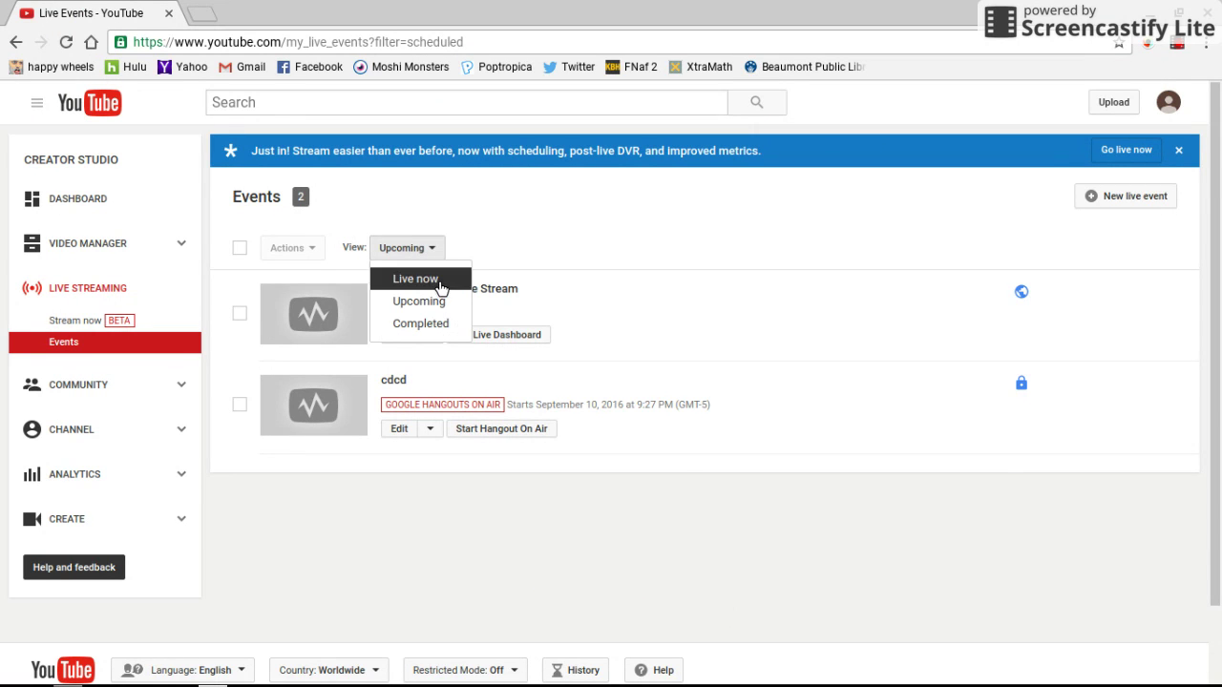
click(438, 281)
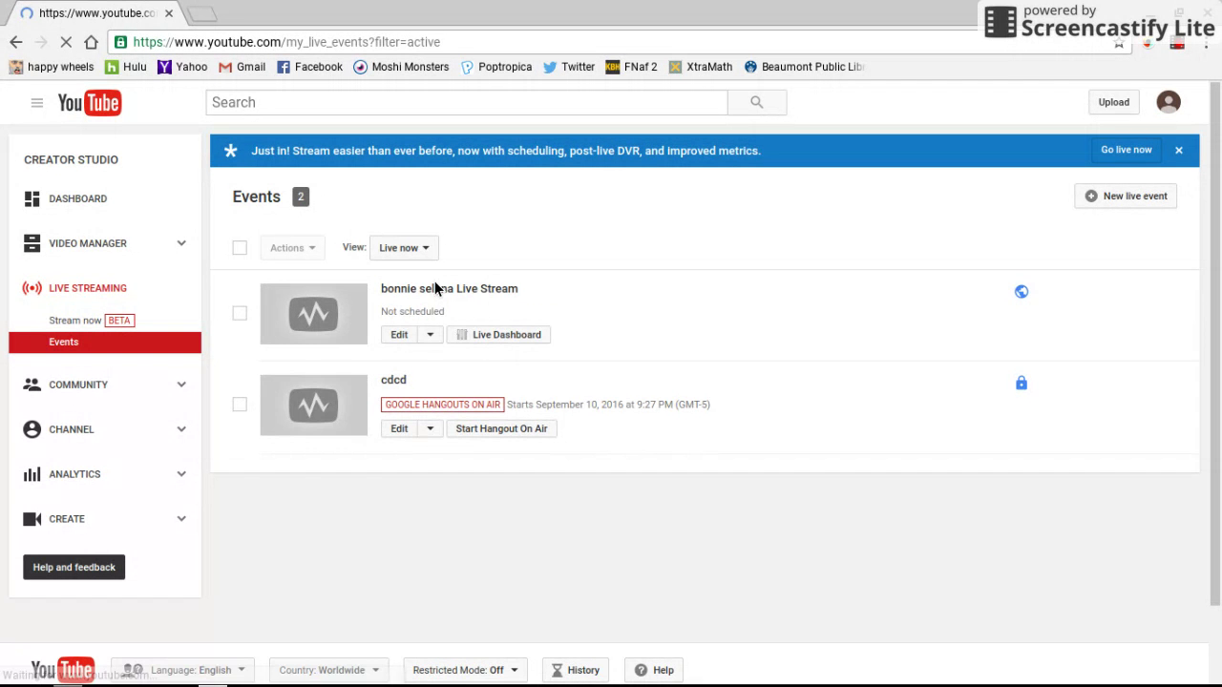
click(504, 335)
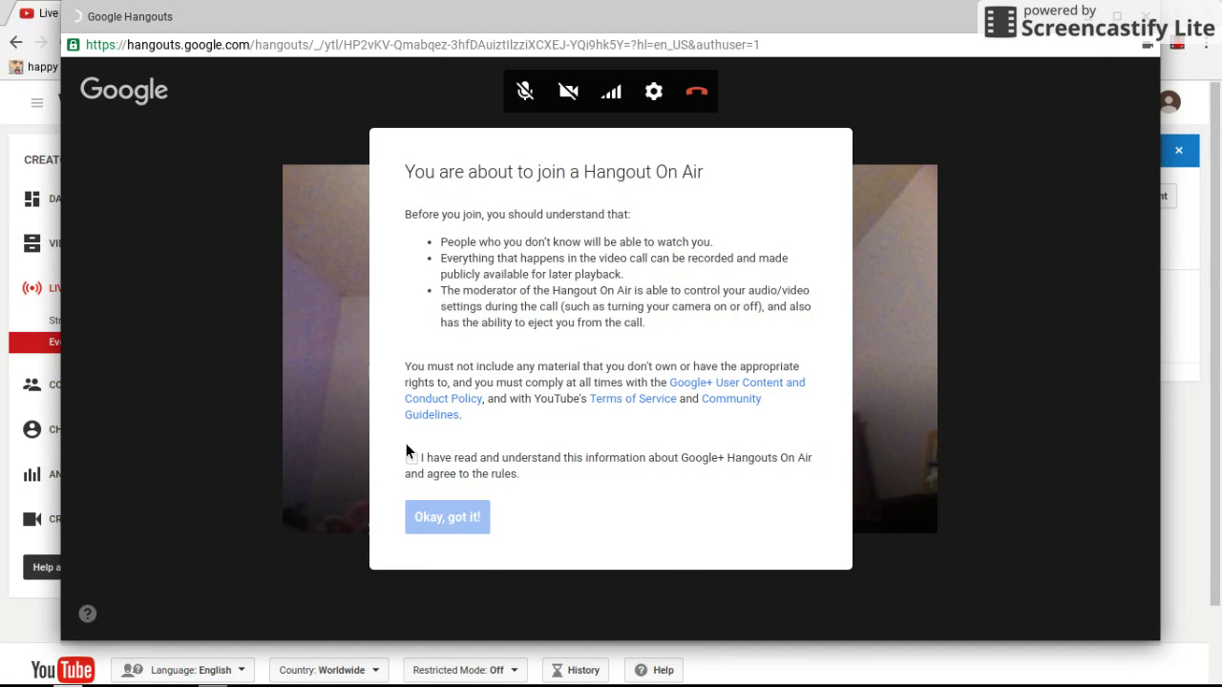
- Accept the Hangout On Air rules, then close the join window without joining
click(412, 457)
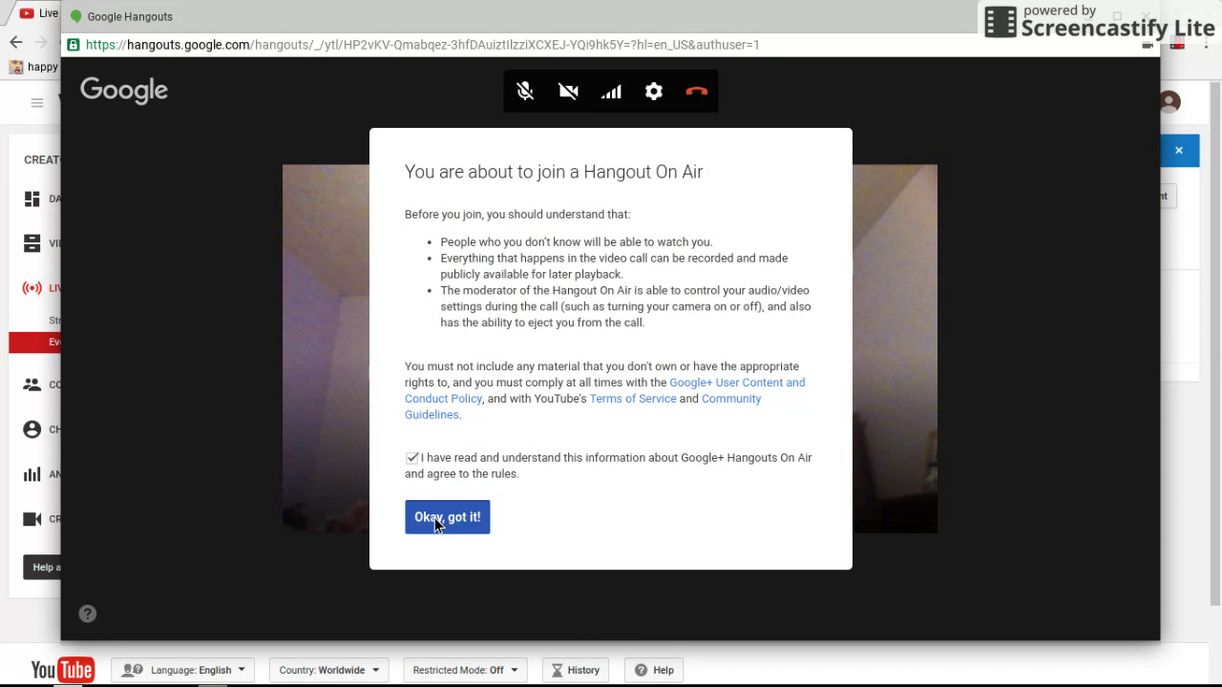
click(437, 516)
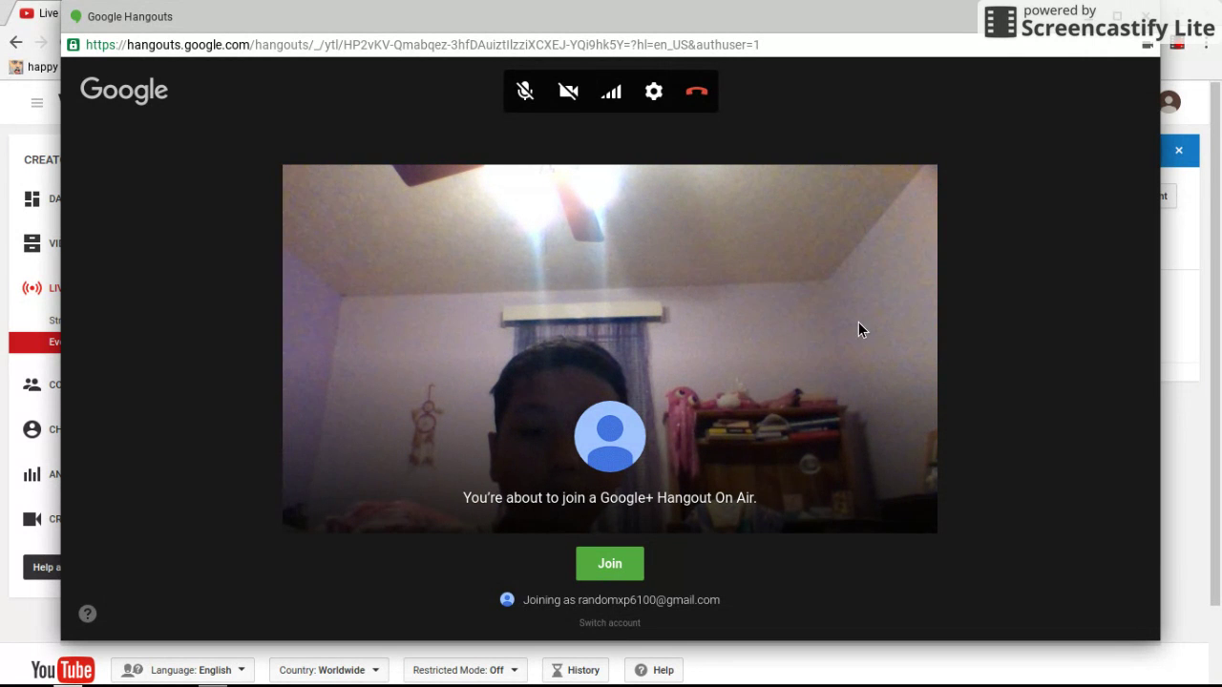
click(700, 87)
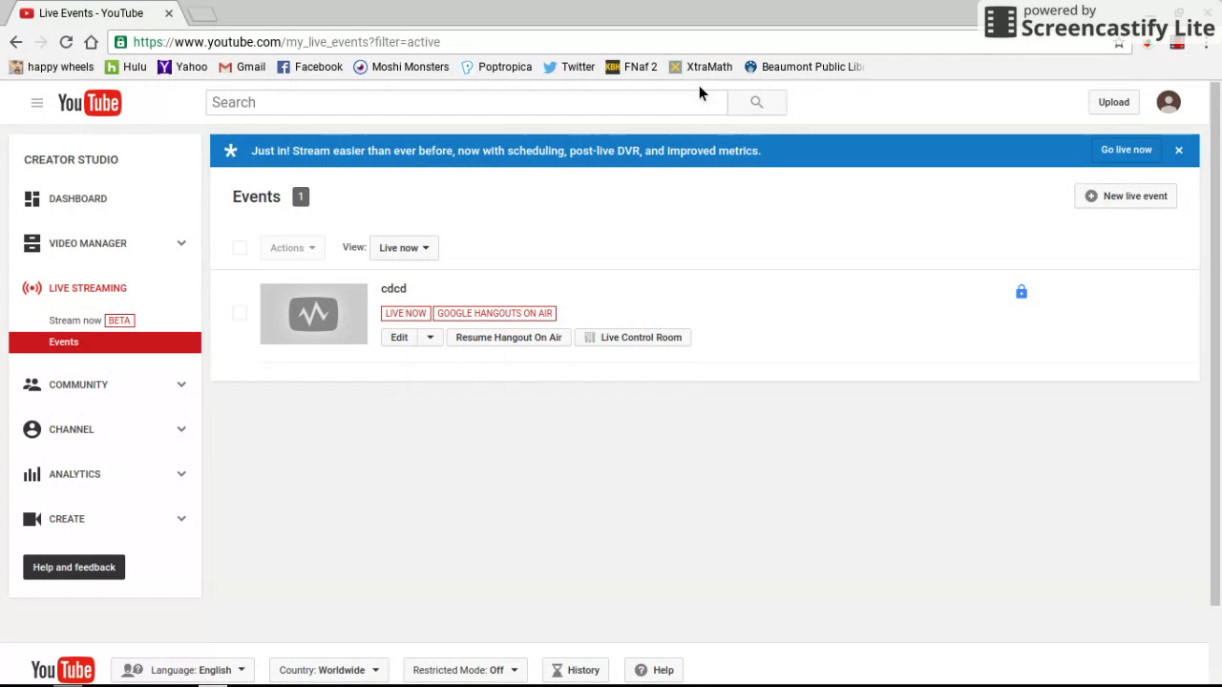
- Resume the cdcd Hangout On Air, reopening it once, and accept the On Air rules
click(548, 339)
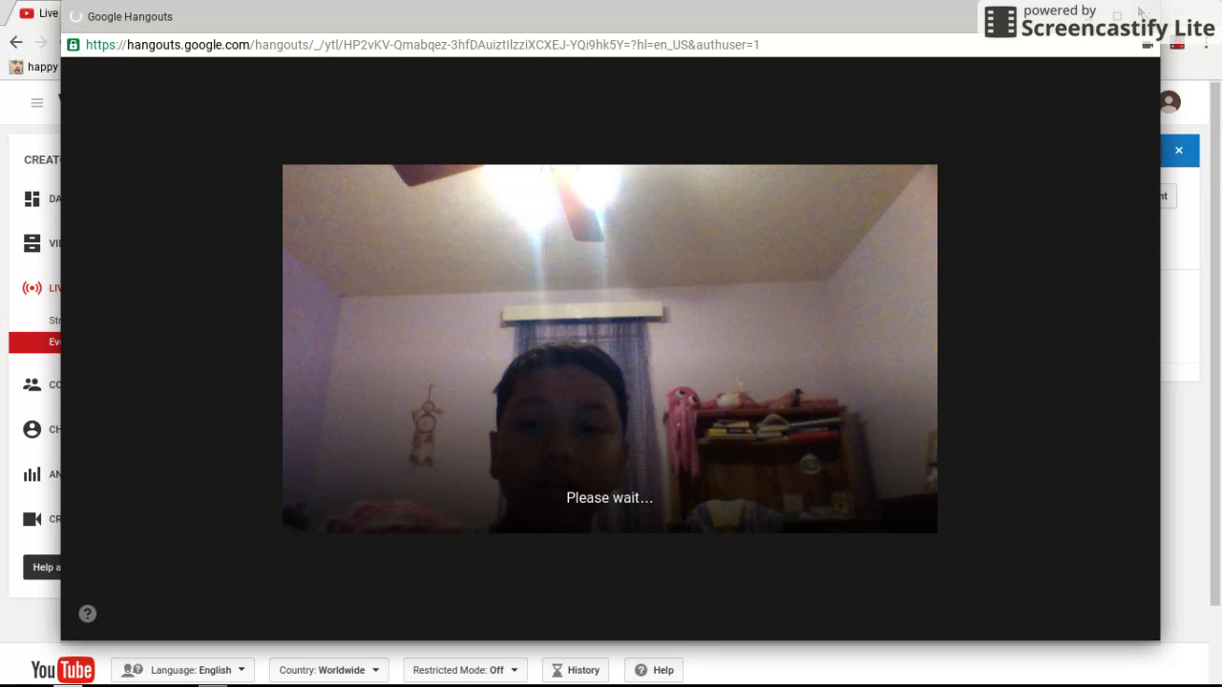
click(1143, 15)
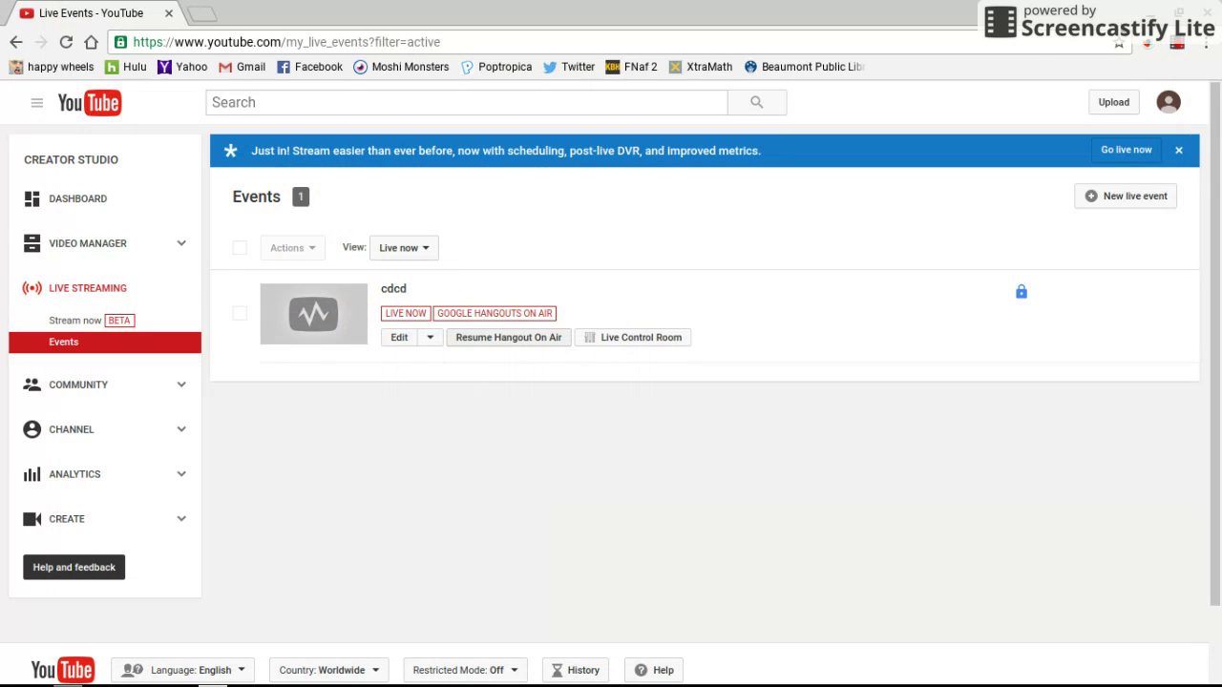
click(482, 339)
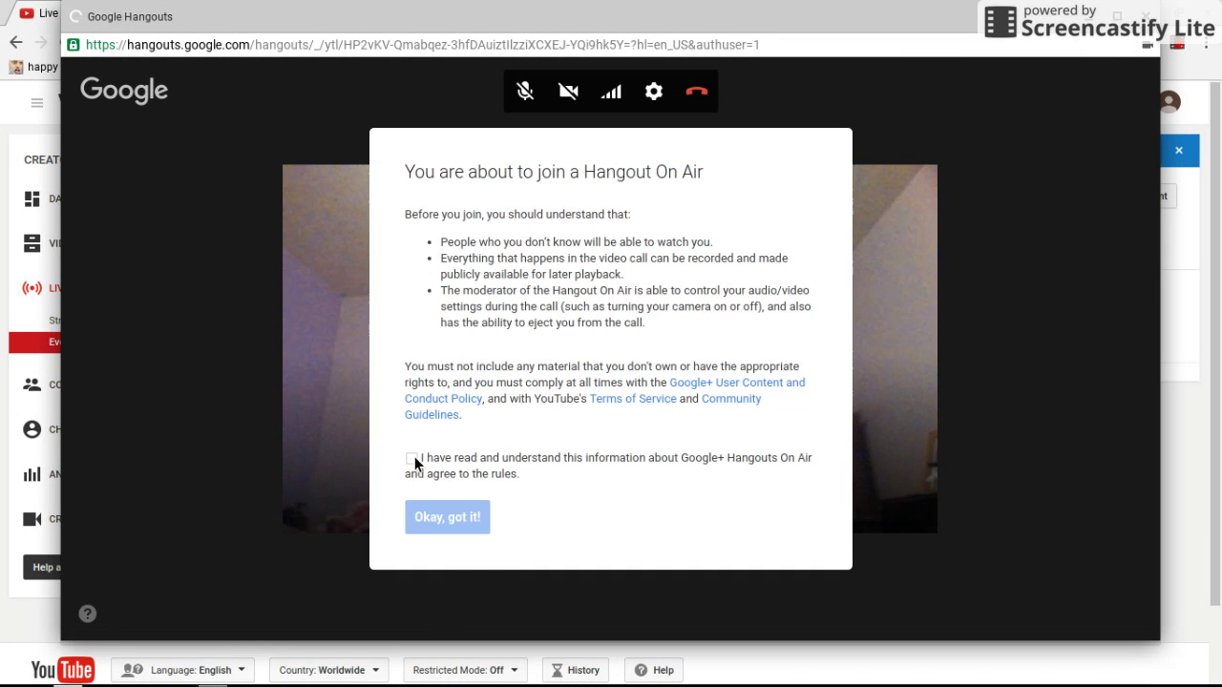
click(414, 457)
click(438, 518)
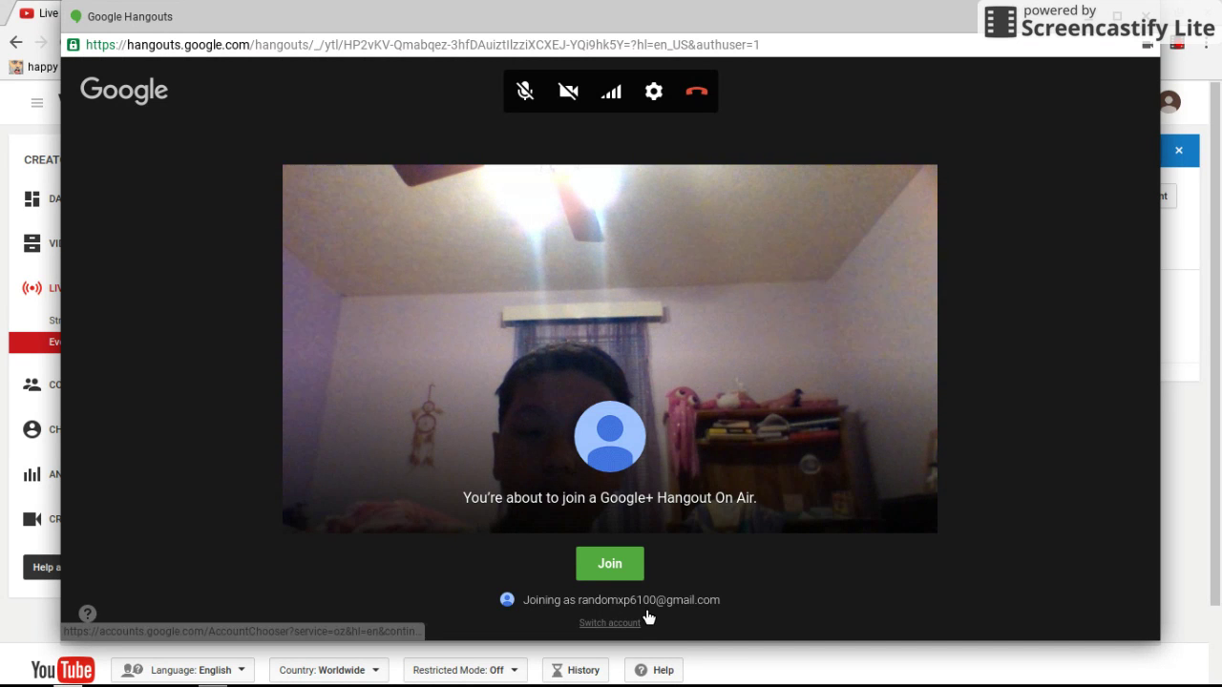
- Join the Hangout, end the other call, and stop the live cdcd broadcast
click(614, 561)
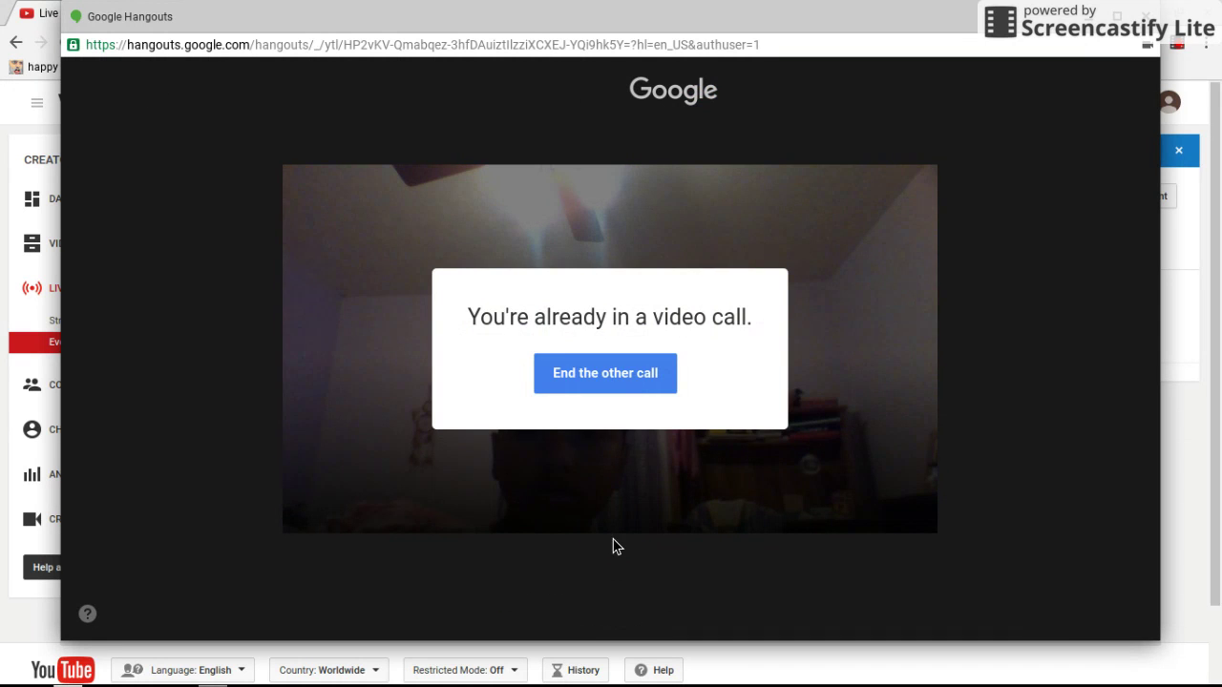
click(639, 373)
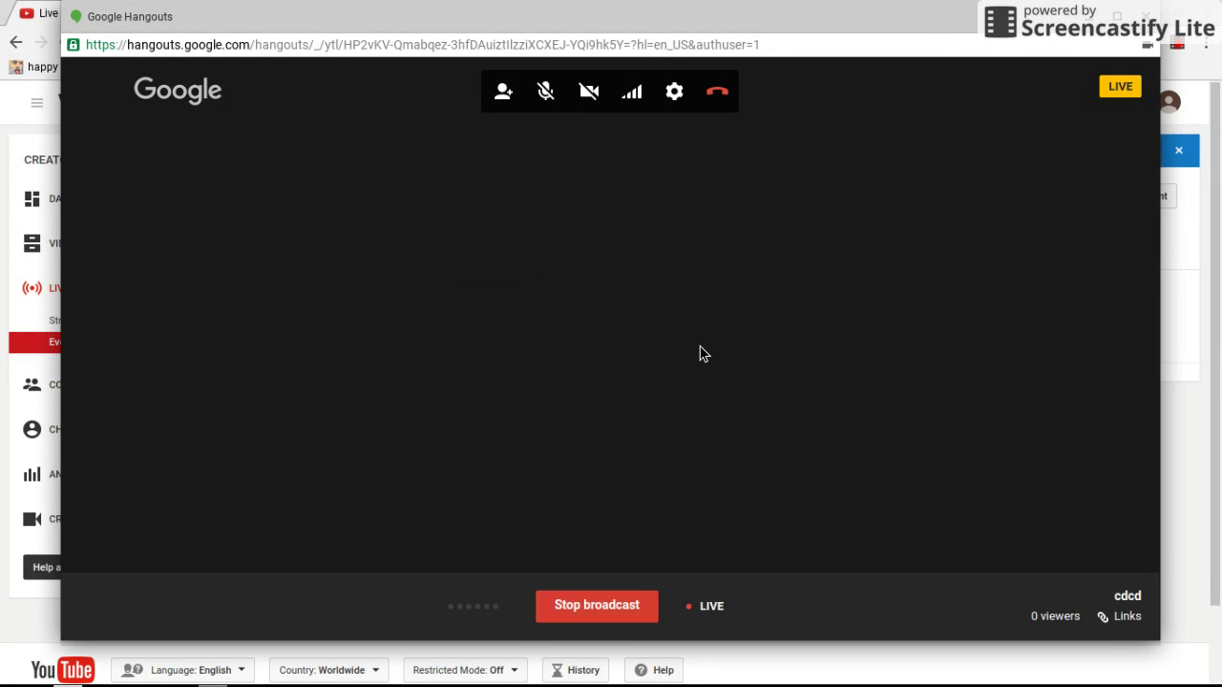
click(640, 604)
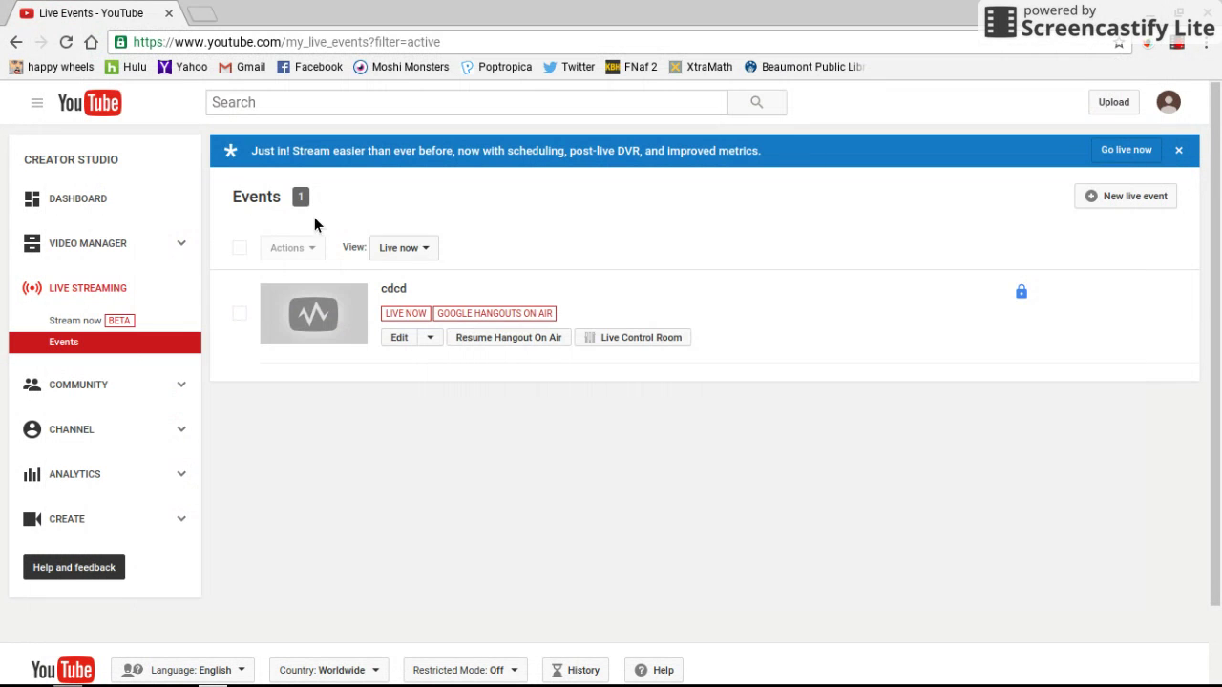
- List the Completed events and pause the cdcd recording on its watch page
click(389, 247)
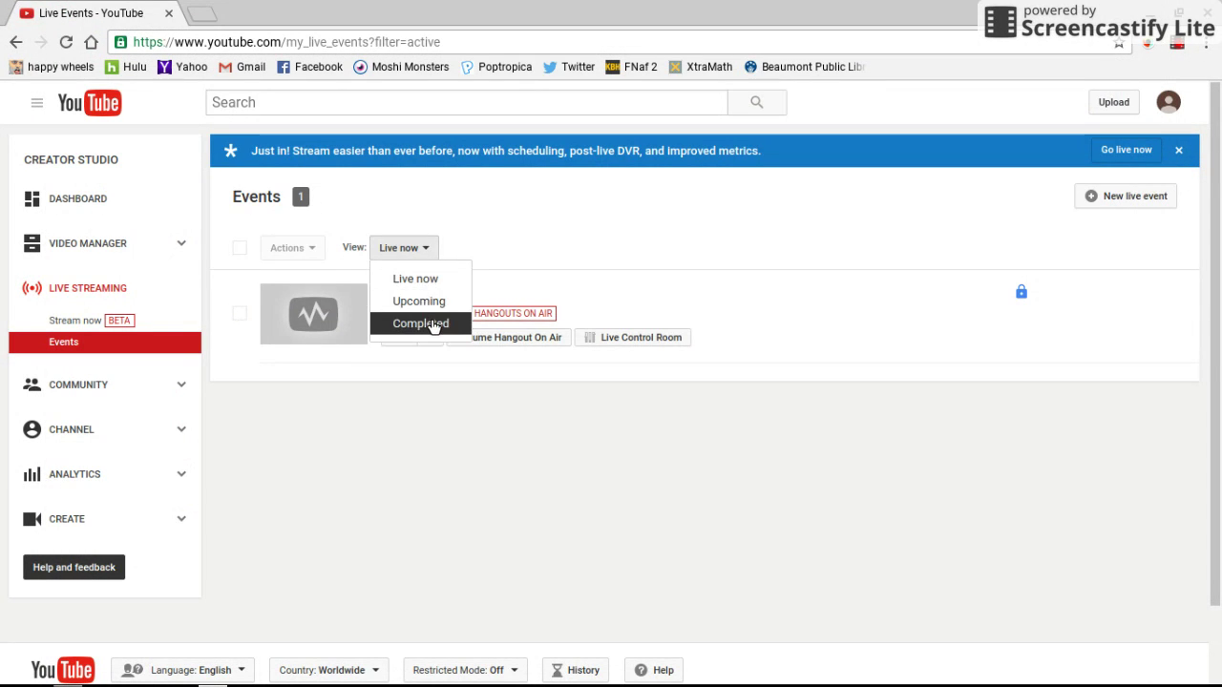
click(427, 324)
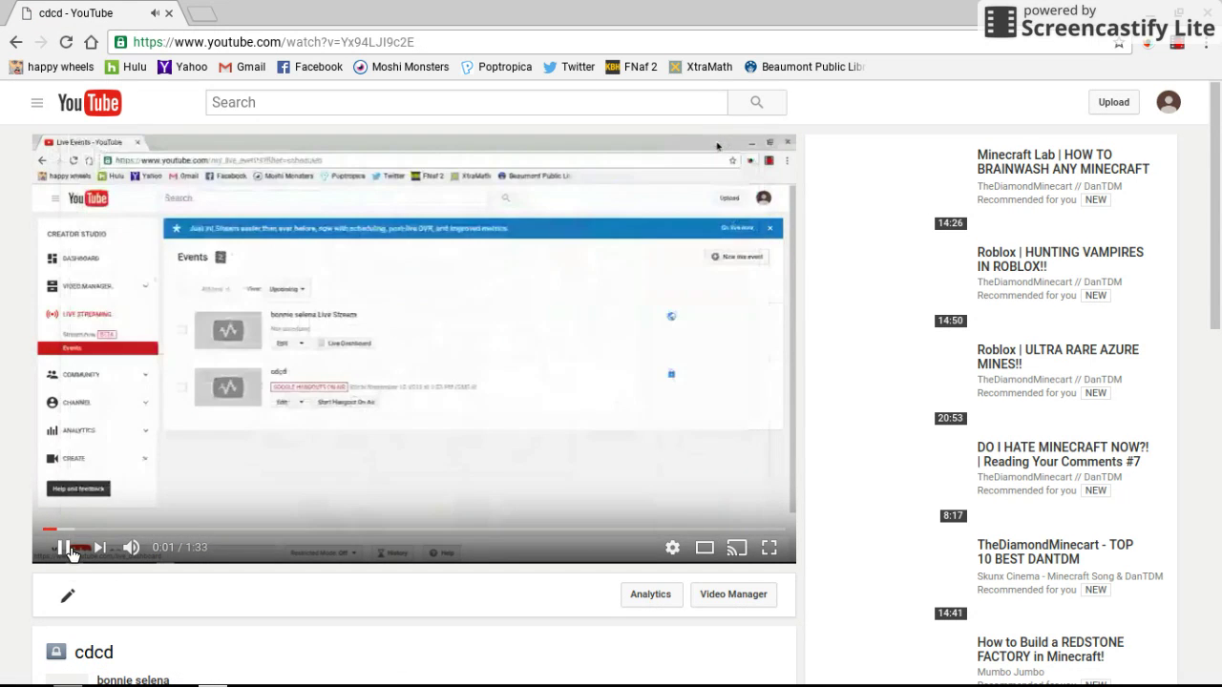
click(67, 549)
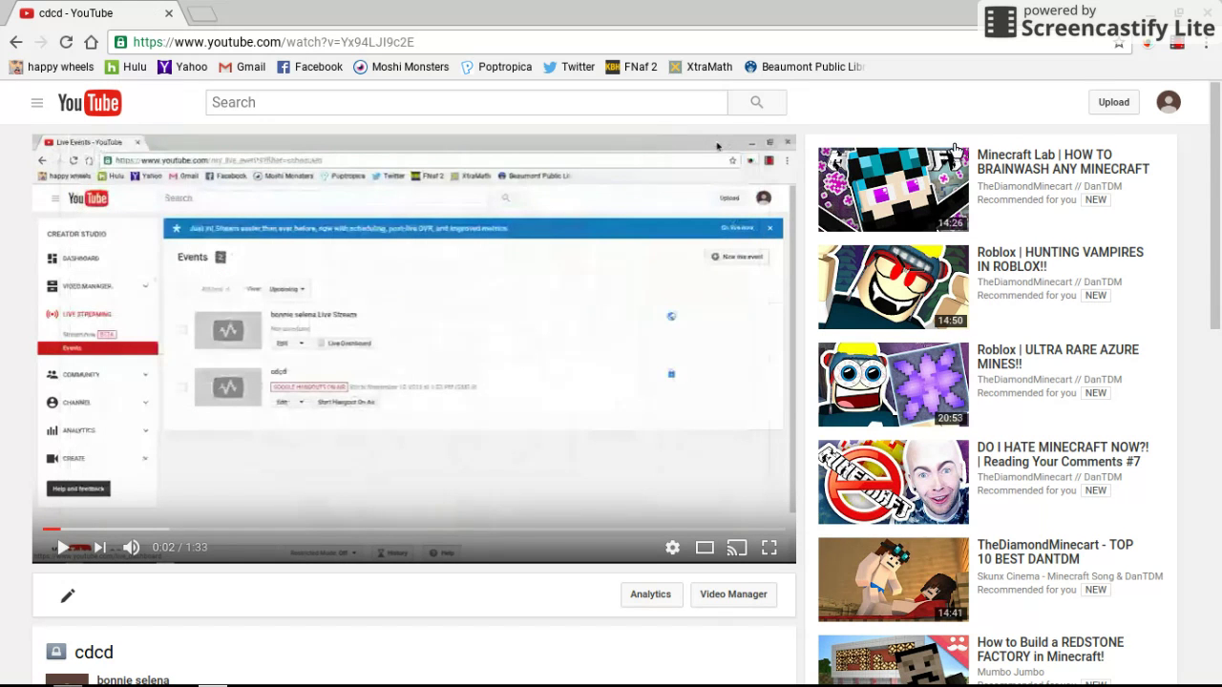
- Open and close the account menu on the cdcd watch page
click(1169, 102)
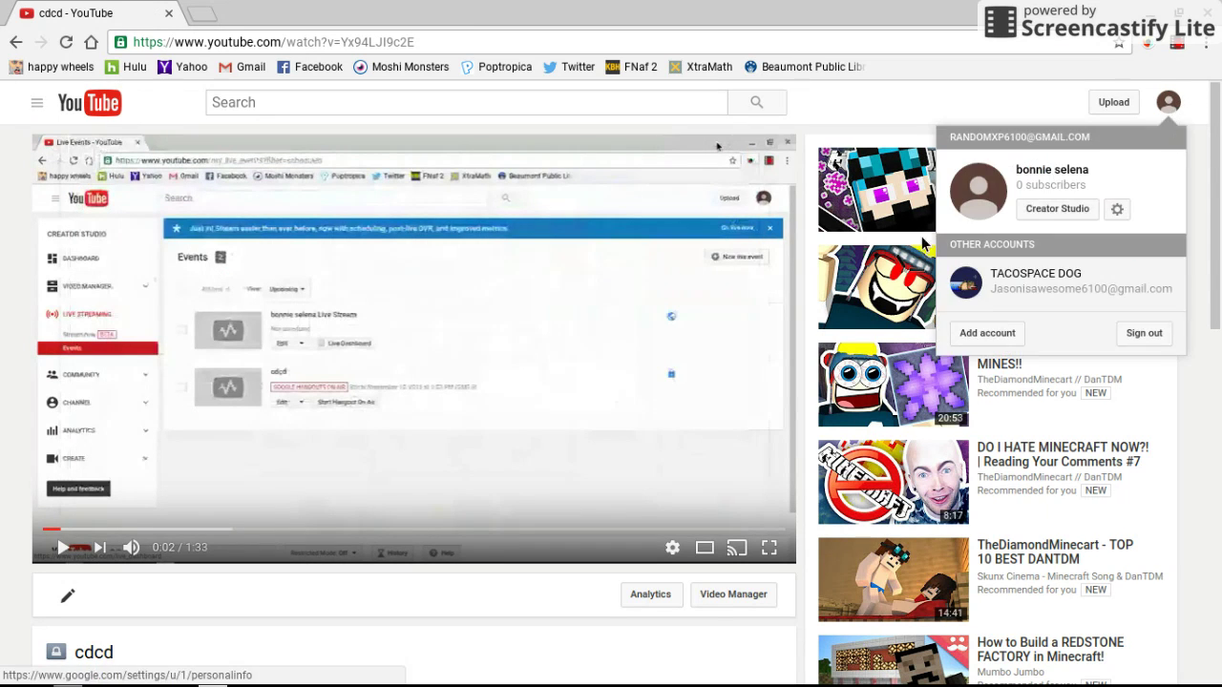
click(1168, 102)
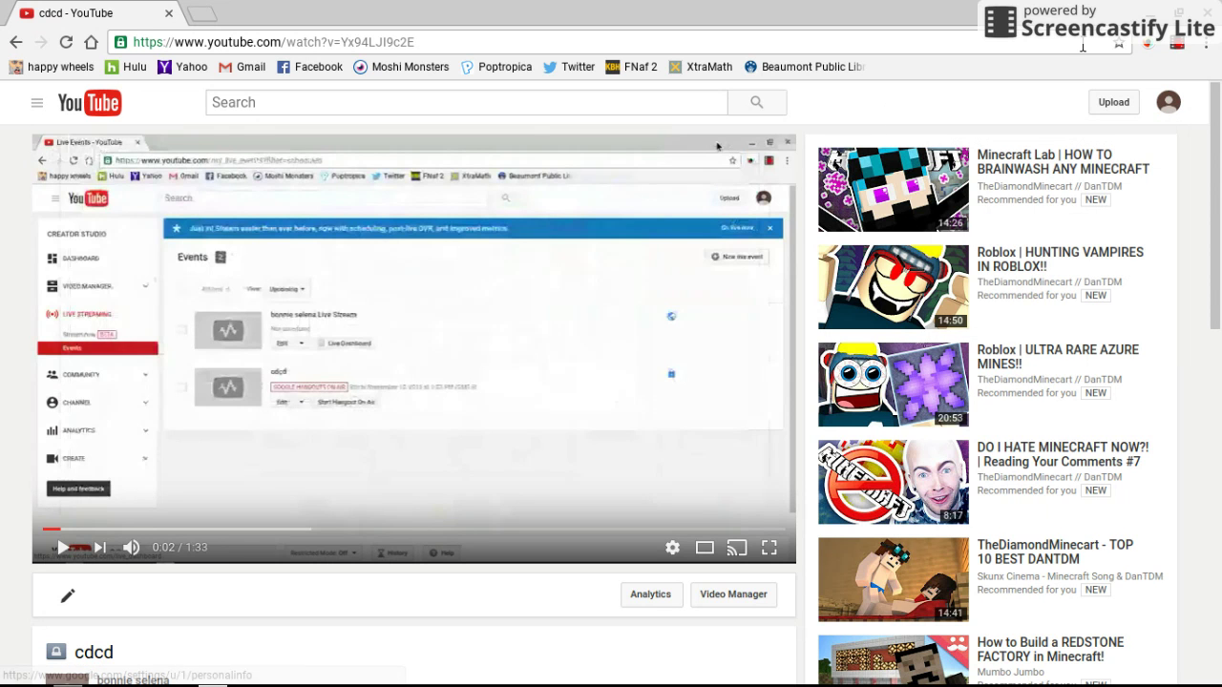
click(1177, 47)
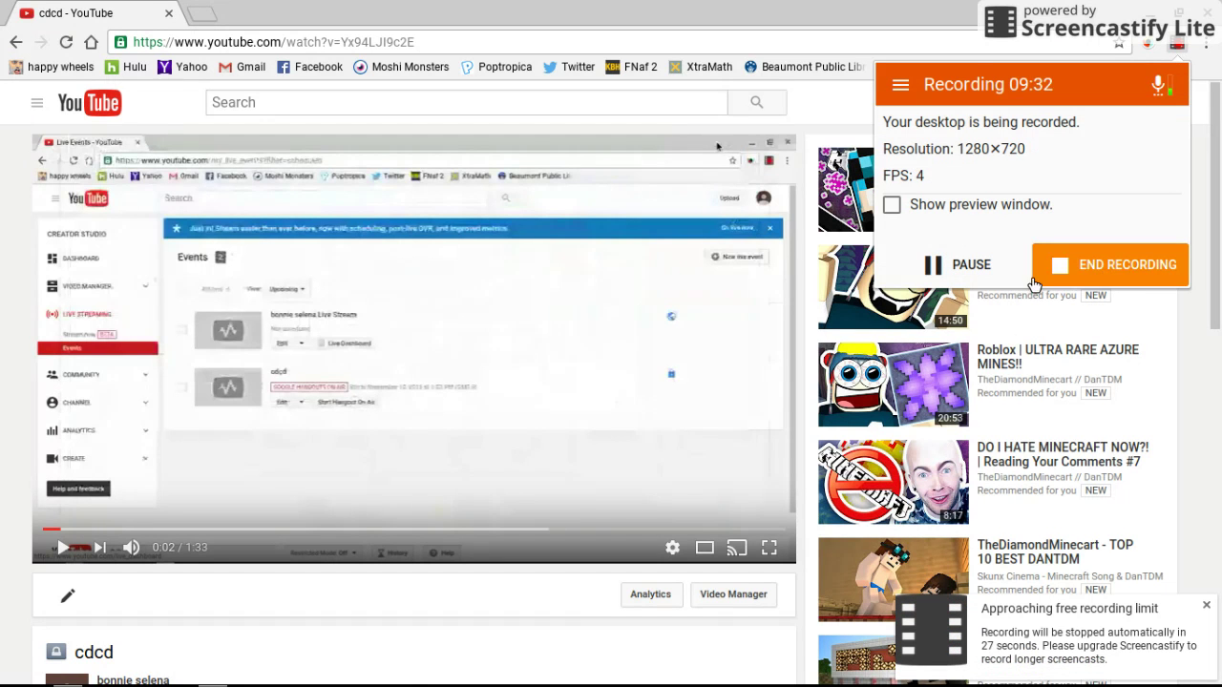